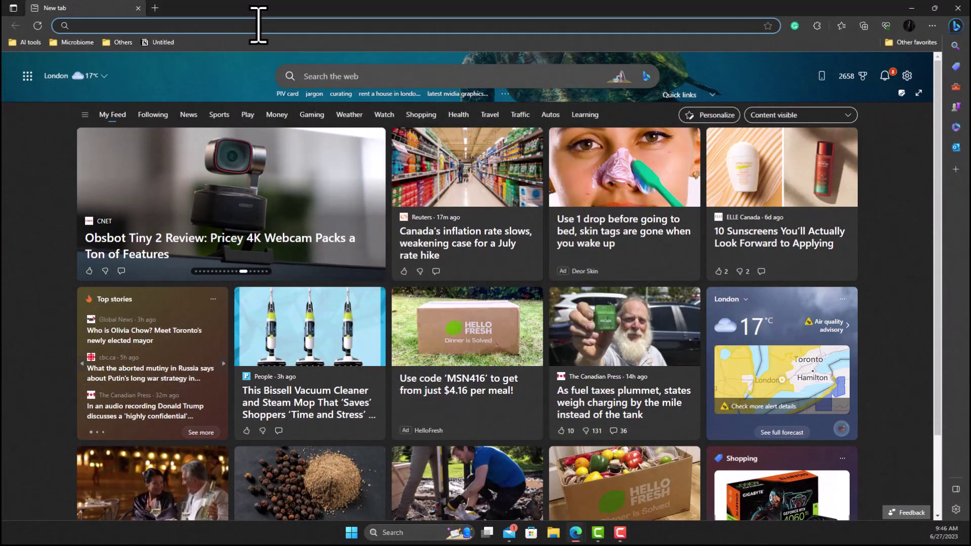
- Search the web for "digital research alliance of canada" and open the CCDB sign-in site from the results
{"action": "type", "text": "digi"}
{"action": "key", "text": "Return"}
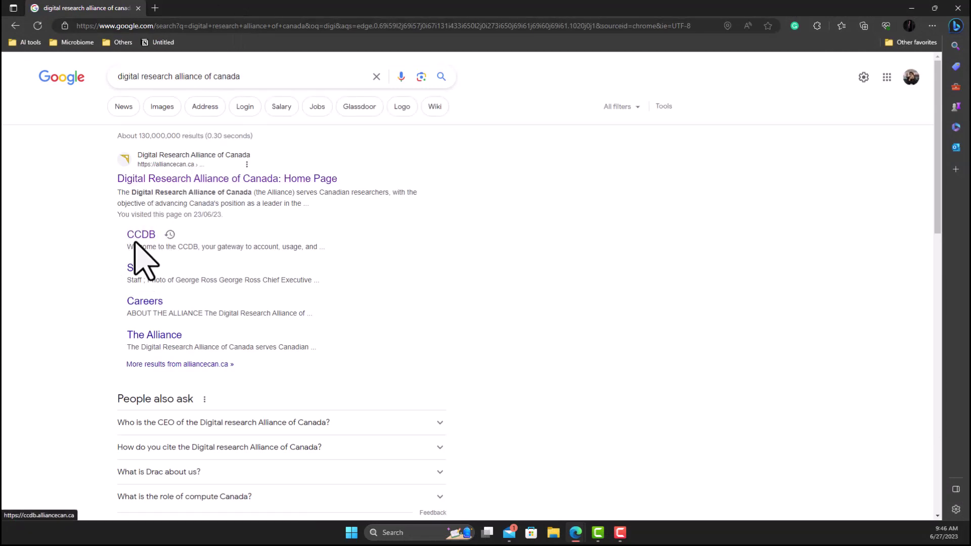
{"action": "left_click", "coordinate": [137, 241]}
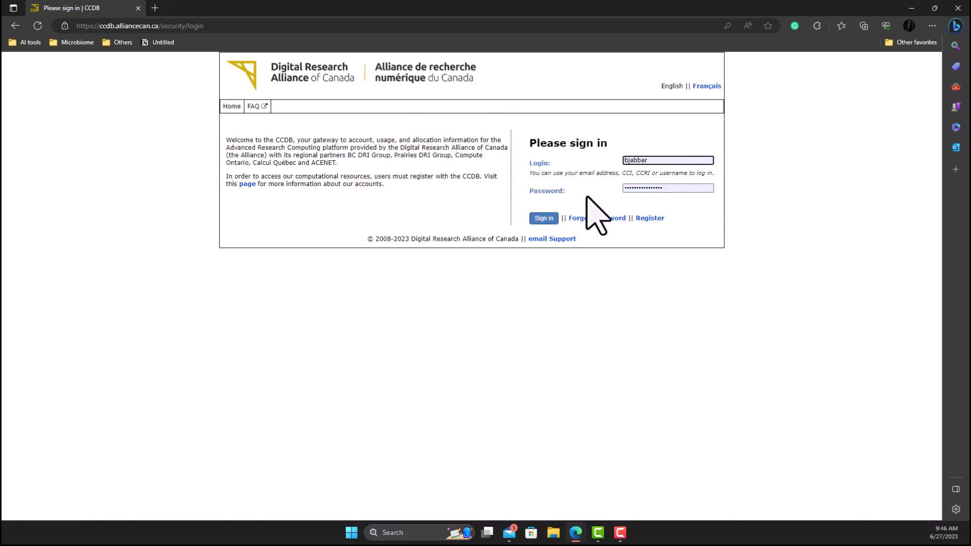
- Open the account registration form and answer No to having ever applied for an account before
{"action": "left_click", "coordinate": [652, 219]}
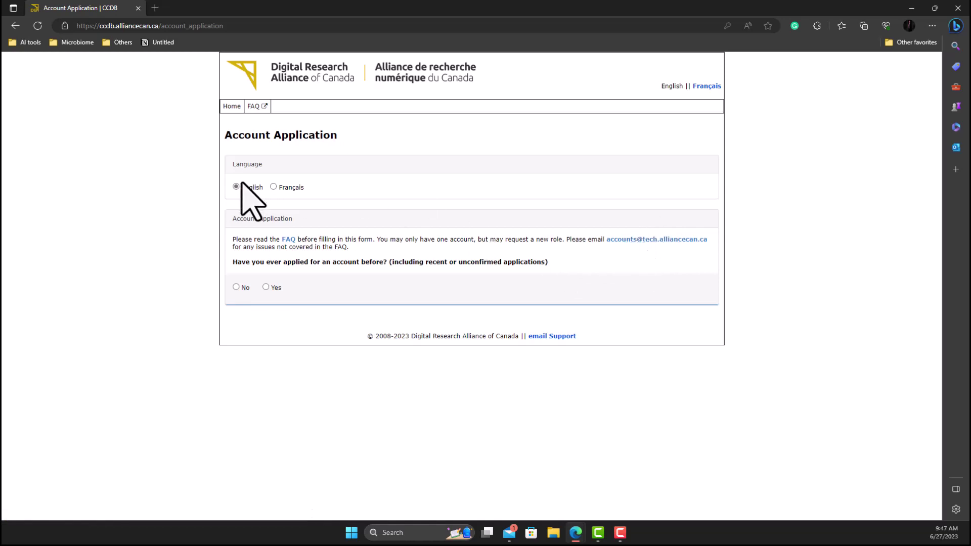
{"action": "left_click", "coordinate": [236, 288]}
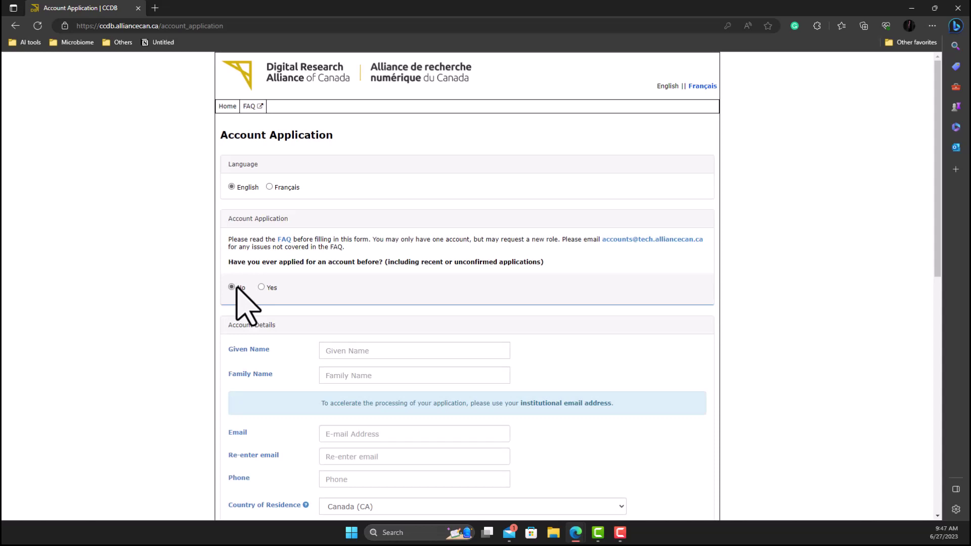
{"action": "left_click", "coordinate": [262, 288]}
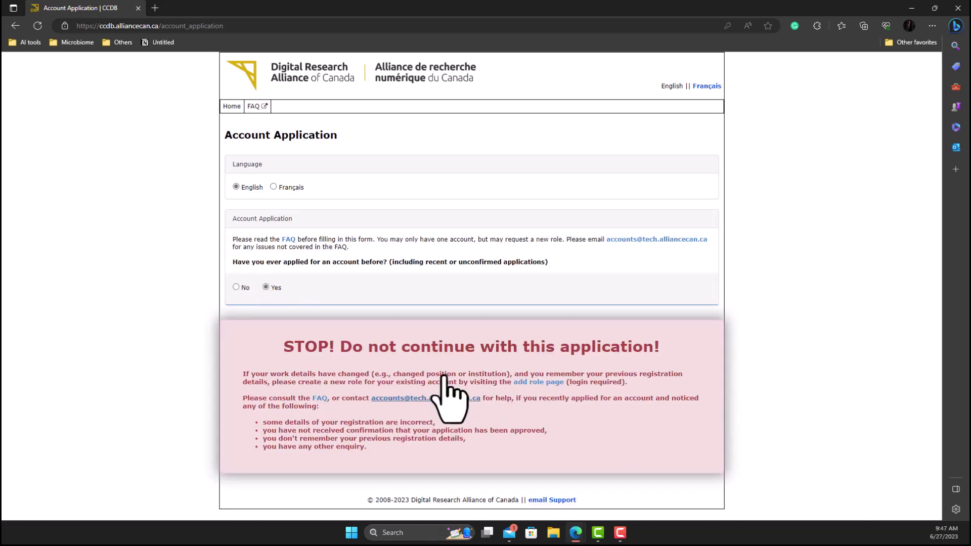
{"action": "left_click", "coordinate": [238, 287]}
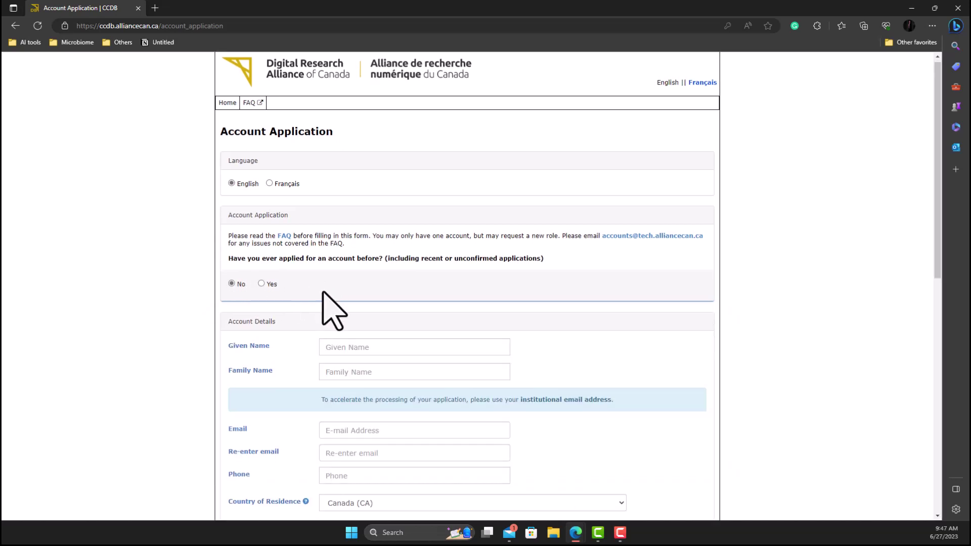
- Set the institution in the account application to SHARCNET: University of Western Ontario
{"action": "scroll", "coordinate": [354, 301], "scroll_direction": "down", "scroll_amount": 1}
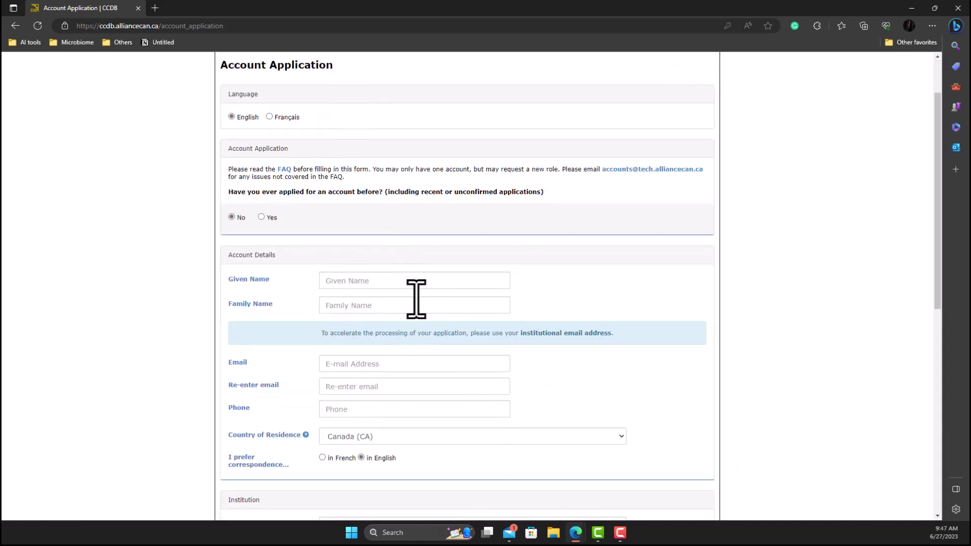
{"action": "scroll", "coordinate": [288, 328], "scroll_direction": "down", "scroll_amount": 2}
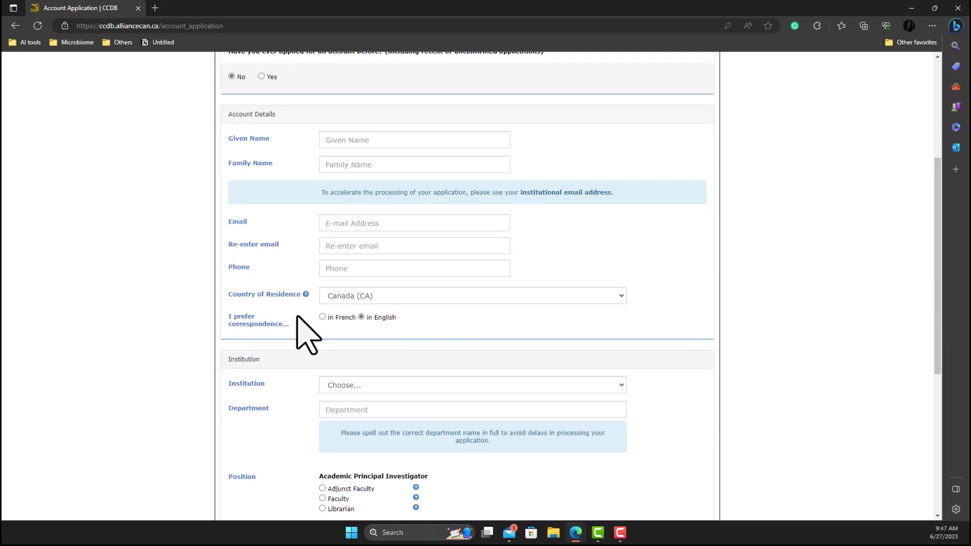
{"action": "scroll", "coordinate": [296, 316], "scroll_direction": "down", "scroll_amount": 4}
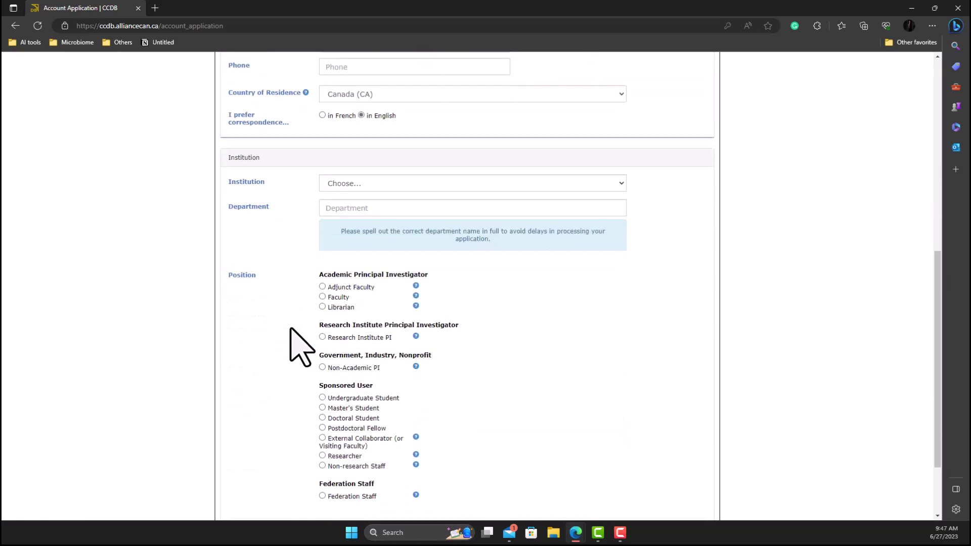
{"action": "left_click", "coordinate": [403, 173]}
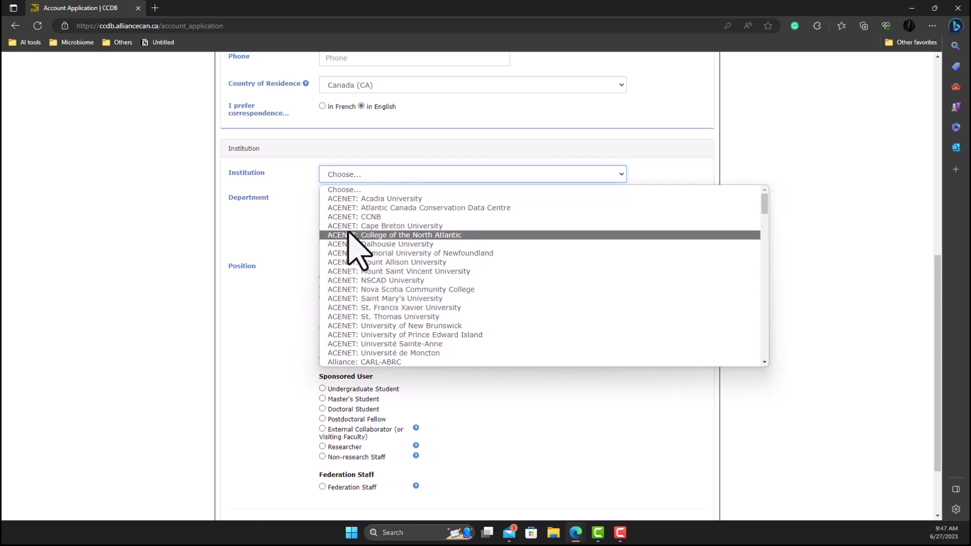
{"action": "scroll", "coordinate": [430, 255], "scroll_direction": "down", "scroll_amount": 7}
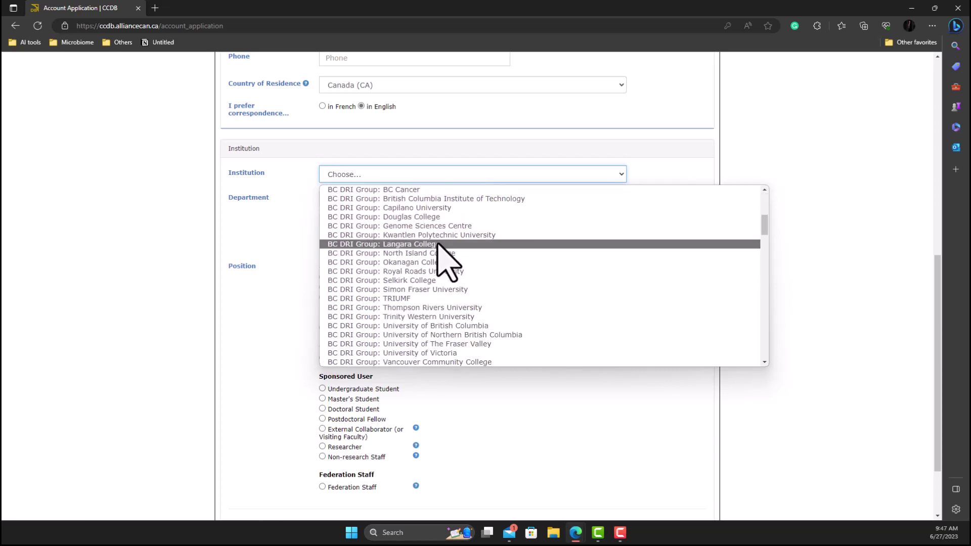
{"action": "scroll", "coordinate": [439, 253], "scroll_direction": "down", "scroll_amount": 7}
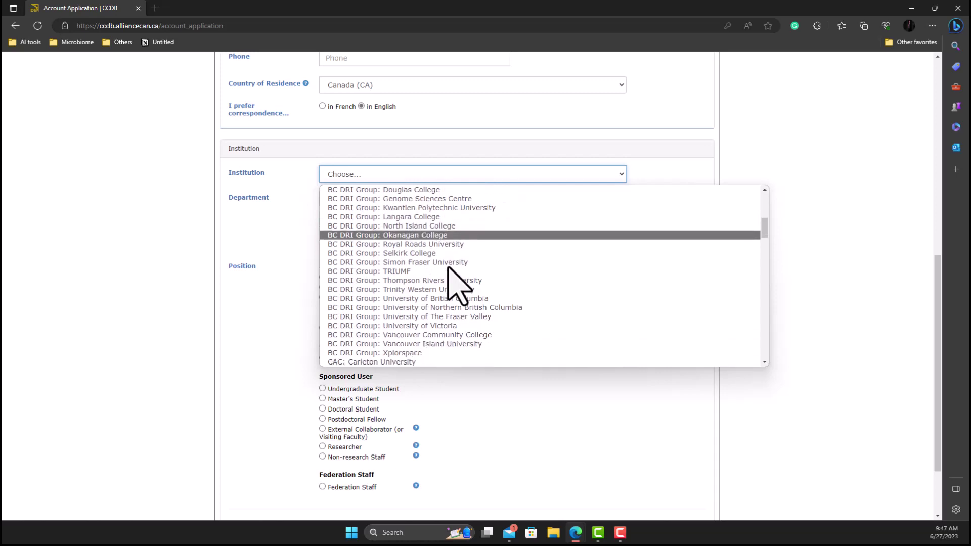
{"action": "scroll", "coordinate": [422, 284], "scroll_direction": "down", "scroll_amount": 15}
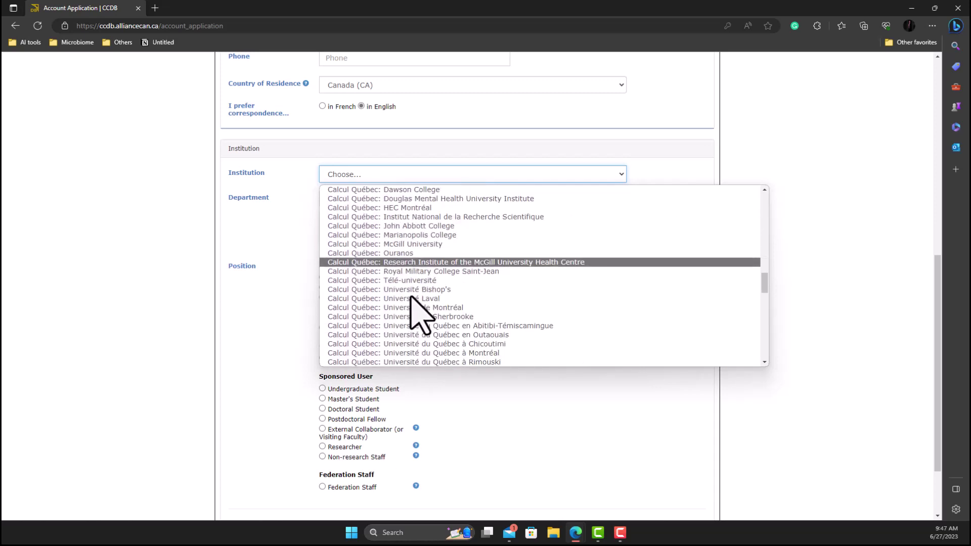
{"action": "scroll", "coordinate": [406, 300], "scroll_direction": "down", "scroll_amount": 1}
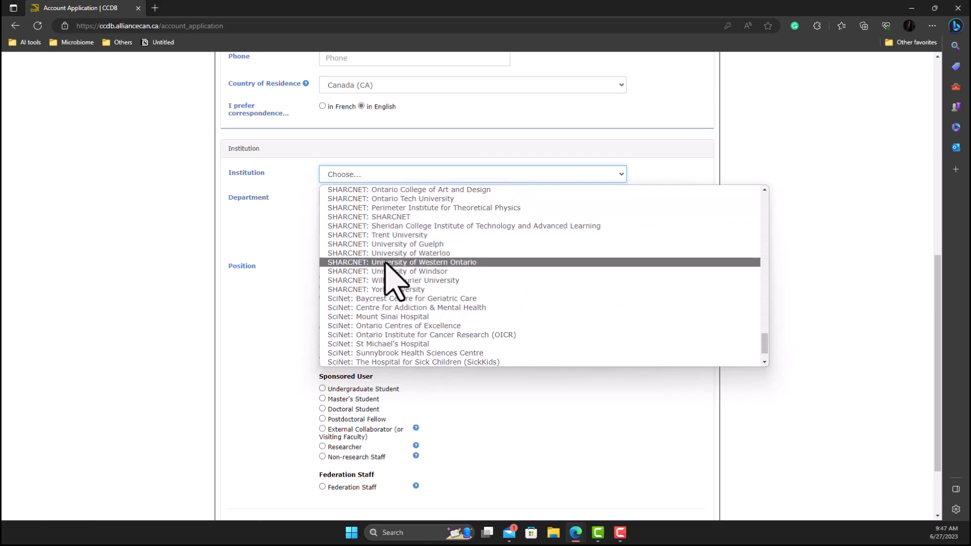
{"action": "left_click", "coordinate": [476, 263]}
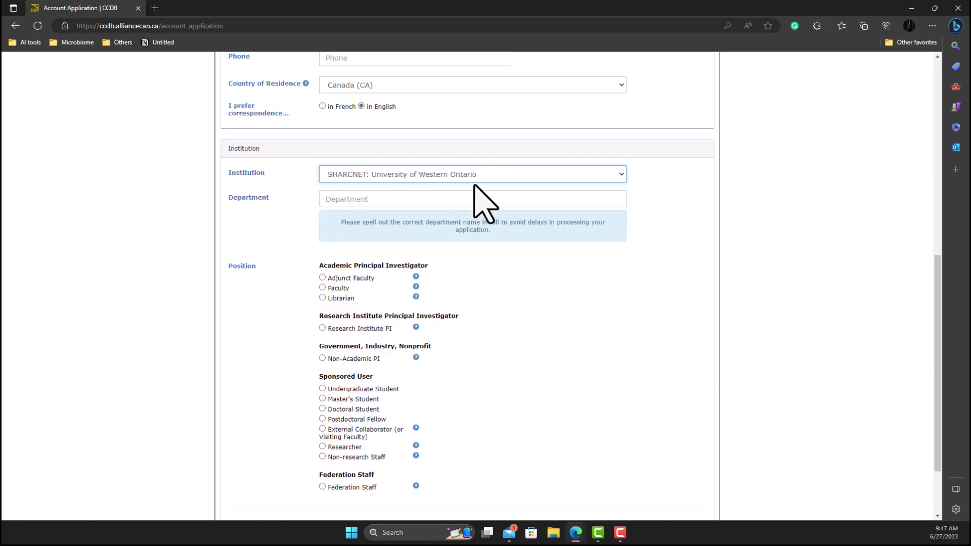
- Check the help notes on the position types and set the position to Doctoral Student under Sponsored User
{"action": "scroll", "coordinate": [337, 223], "scroll_direction": "down", "scroll_amount": 2}
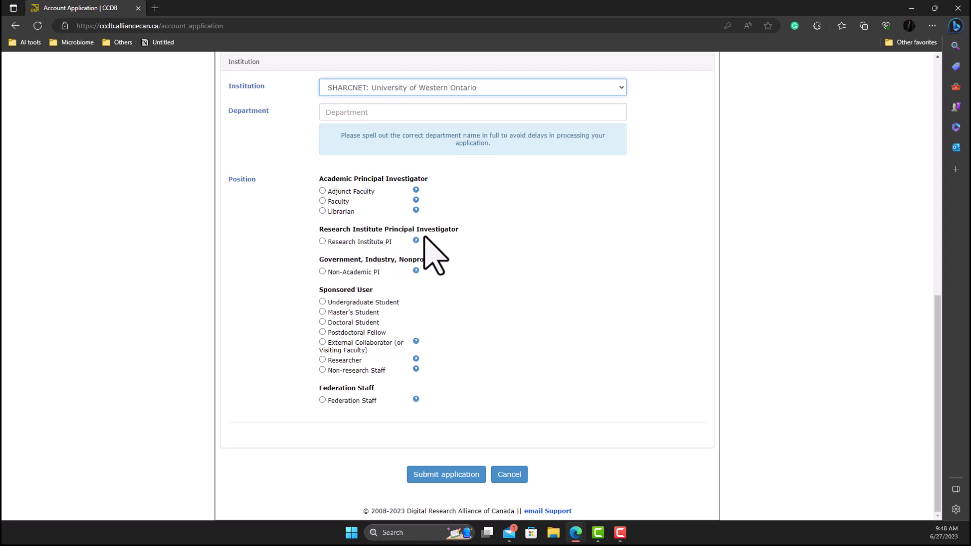
{"action": "mouse_move", "coordinate": [416, 241]}
{"action": "mouse_move", "coordinate": [416, 272]}
{"action": "left_click_drag", "start_coordinate": [319, 278], "coordinate": [337, 292]}
{"action": "left_click", "coordinate": [294, 289]}
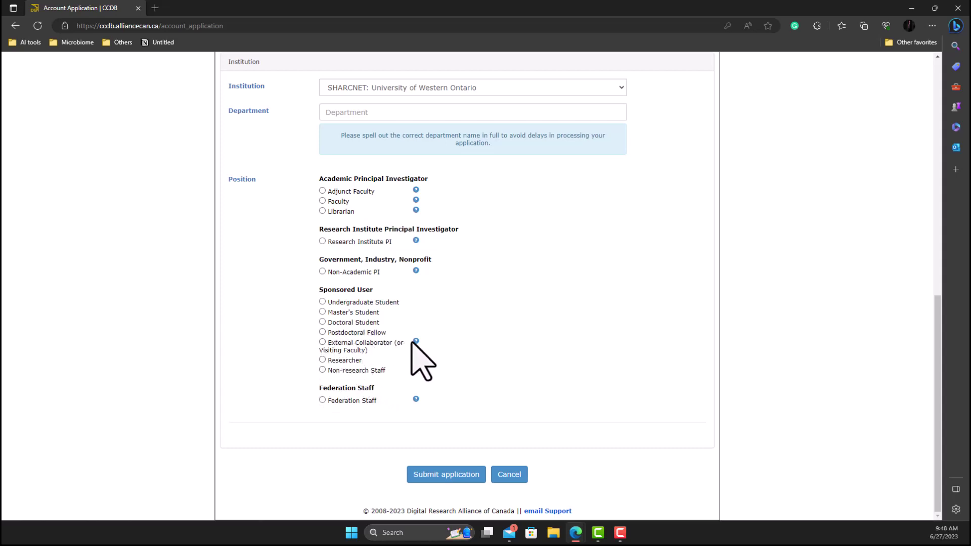
{"action": "mouse_move", "coordinate": [416, 344]}
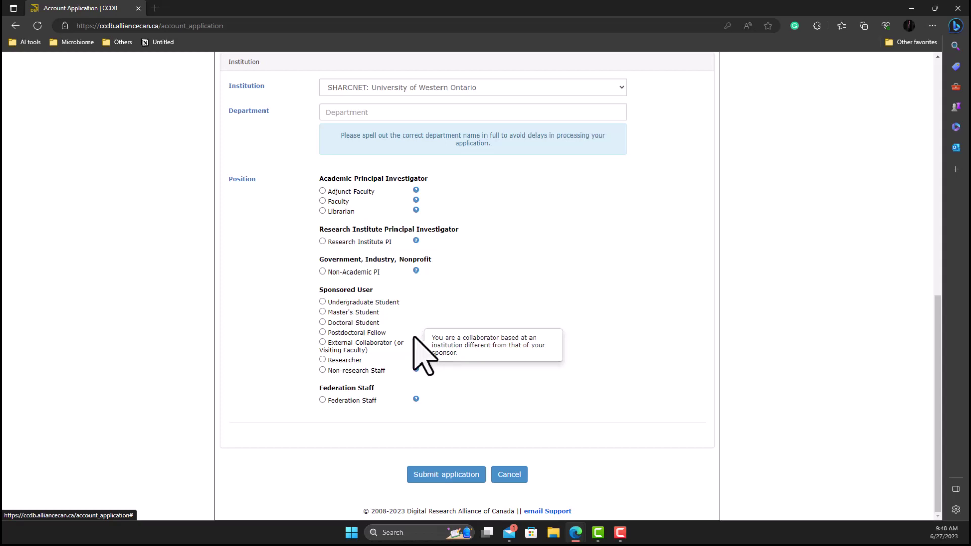
{"action": "left_click", "coordinate": [322, 360]}
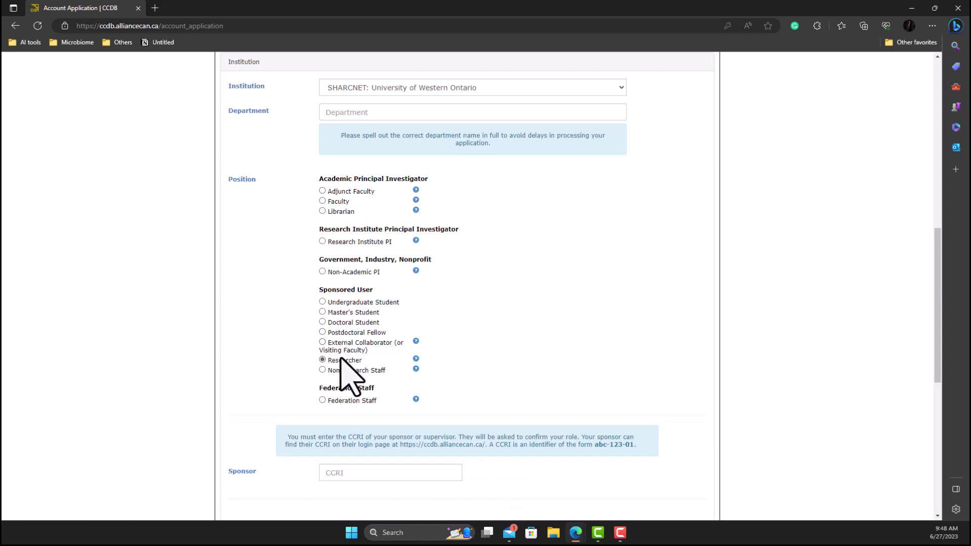
{"action": "left_click", "coordinate": [323, 323]}
- Review the sponsor CCRI field and the username and password rules in the rest of the application form
{"action": "scroll", "coordinate": [379, 384], "scroll_direction": "down", "scroll_amount": 3}
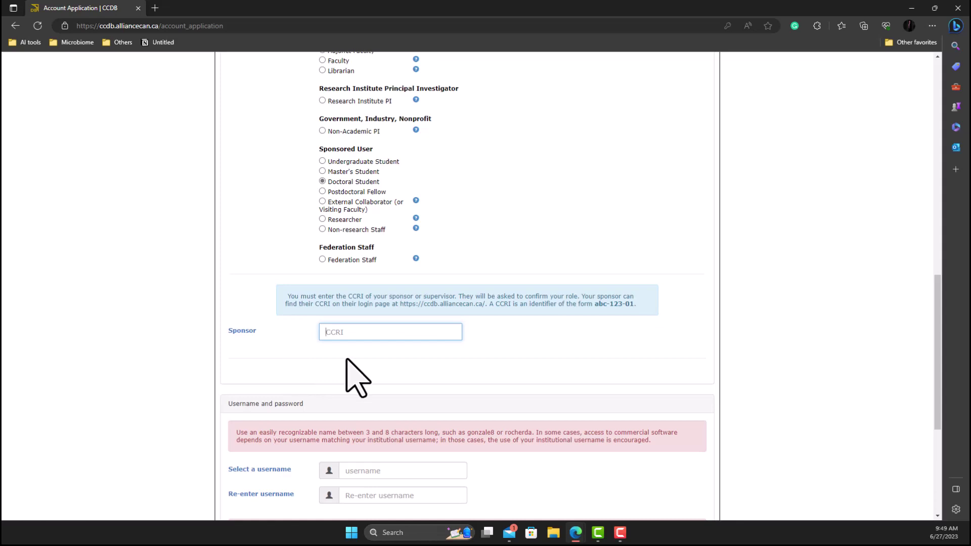
{"action": "scroll", "coordinate": [371, 326], "scroll_direction": "down", "scroll_amount": 1}
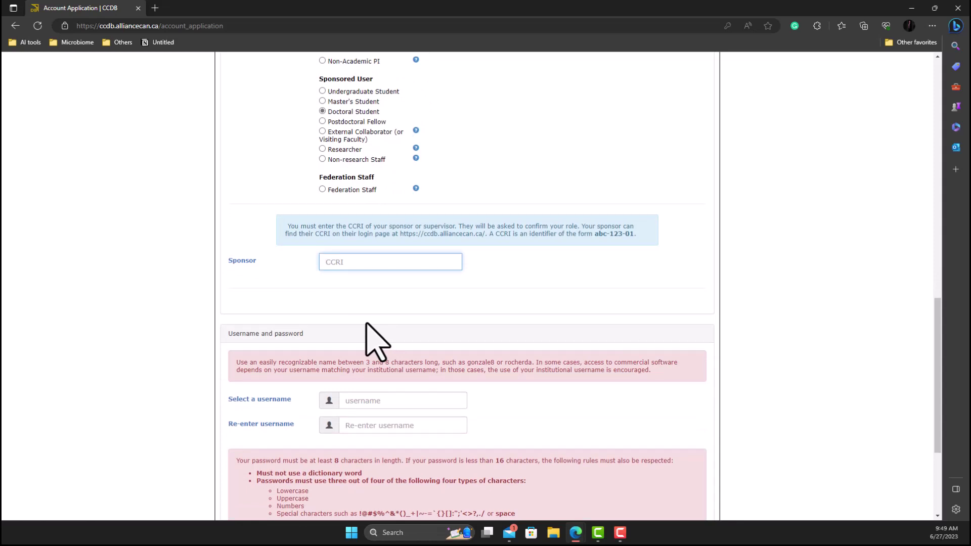
{"action": "scroll", "coordinate": [405, 347], "scroll_direction": "down", "scroll_amount": 2}
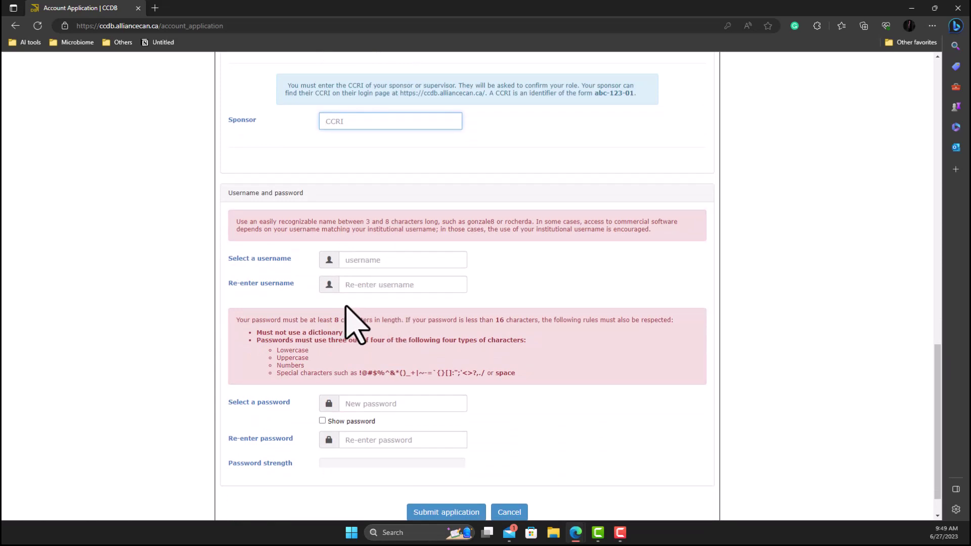
{"action": "scroll", "coordinate": [429, 361], "scroll_direction": "down", "scroll_amount": 1}
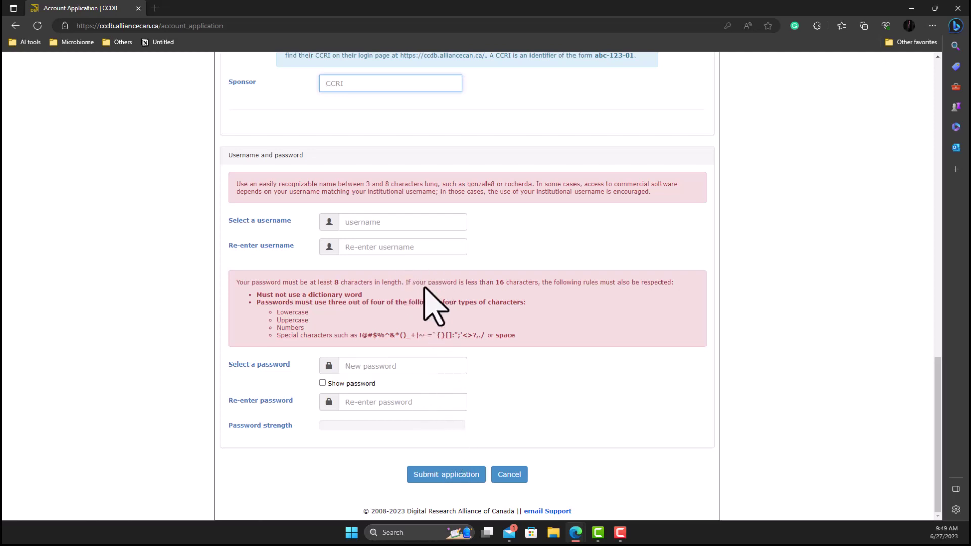
{"action": "scroll", "coordinate": [425, 318], "scroll_direction": "up", "scroll_amount": 20}
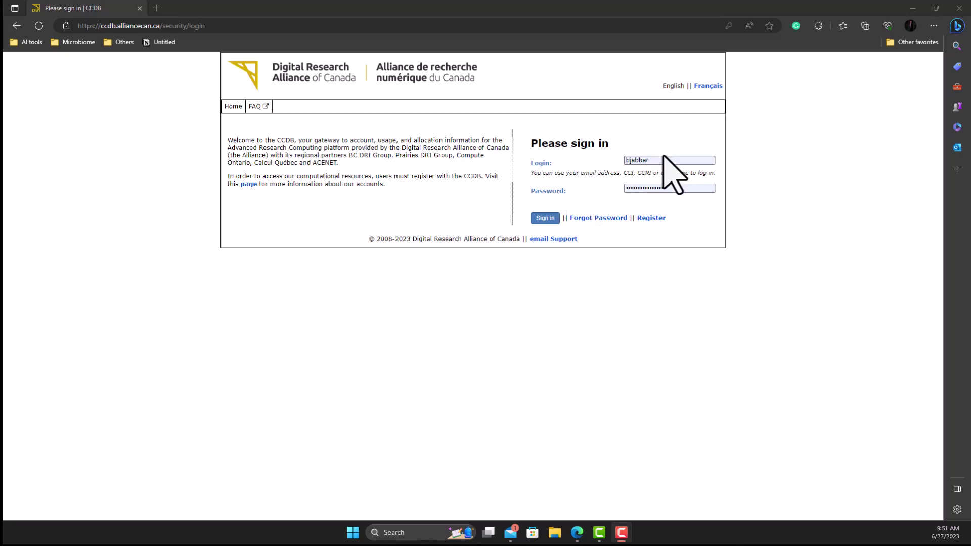
- Sign in to the CCDB with the prefilled credentials and examine the account details and Resource Allocation Projects
{"action": "left_click", "coordinate": [546, 218]}
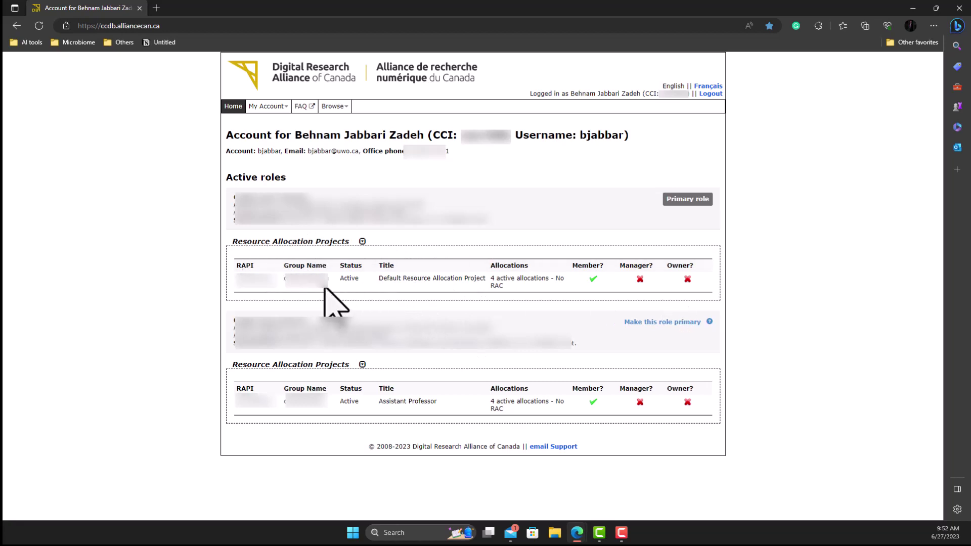
{"action": "left_click_drag", "start_coordinate": [322, 265], "coordinate": [238, 286]}
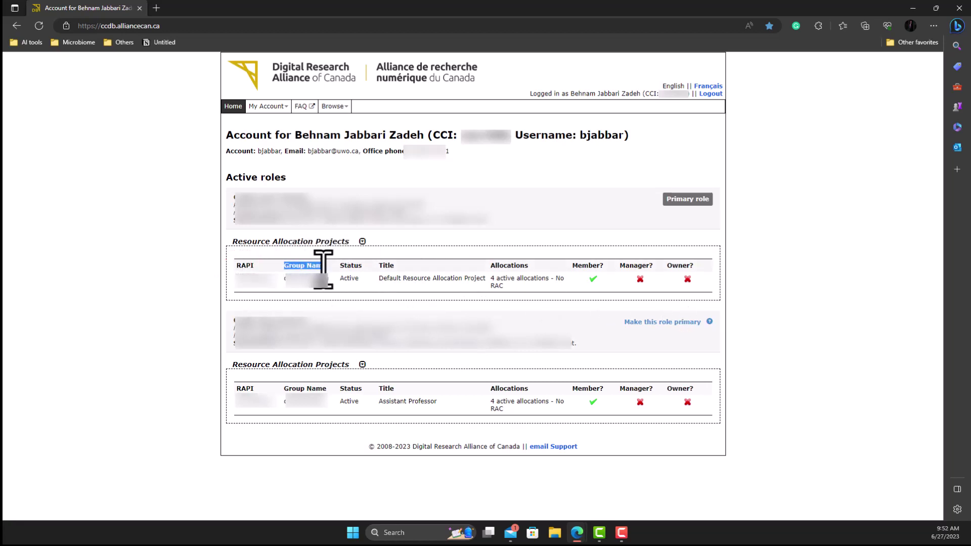
{"action": "double_click", "coordinate": [349, 267]}
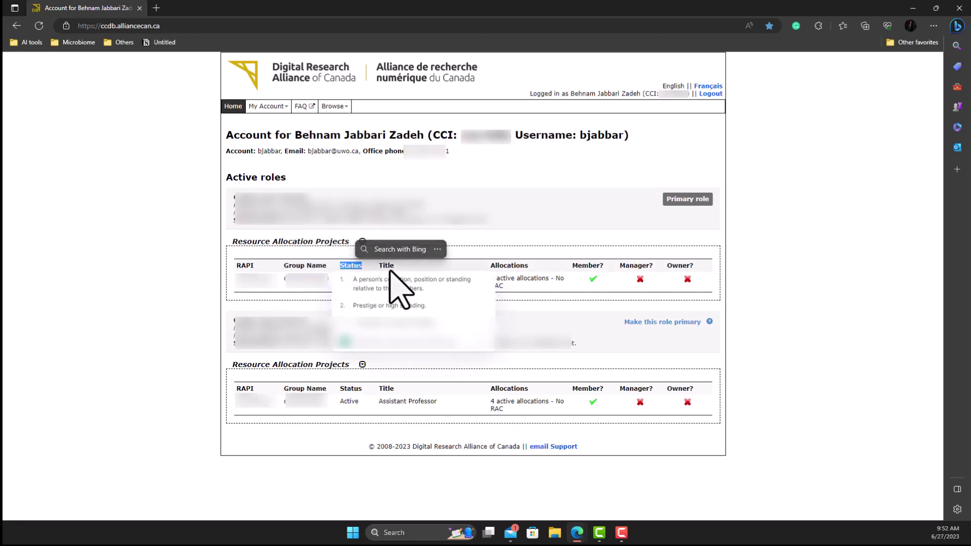
{"action": "left_click", "coordinate": [431, 249]}
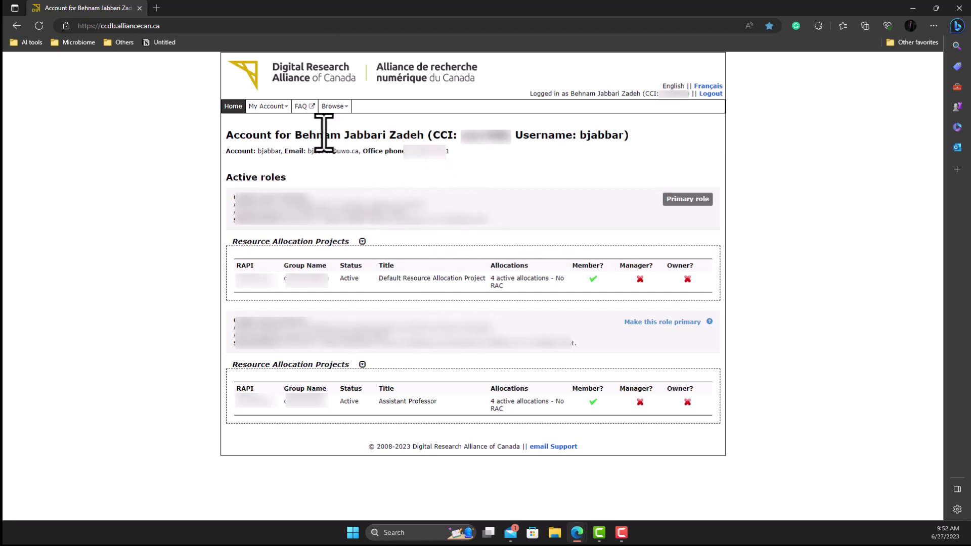
{"action": "double_click", "coordinate": [268, 152]}
{"action": "left_click", "coordinate": [230, 164]}
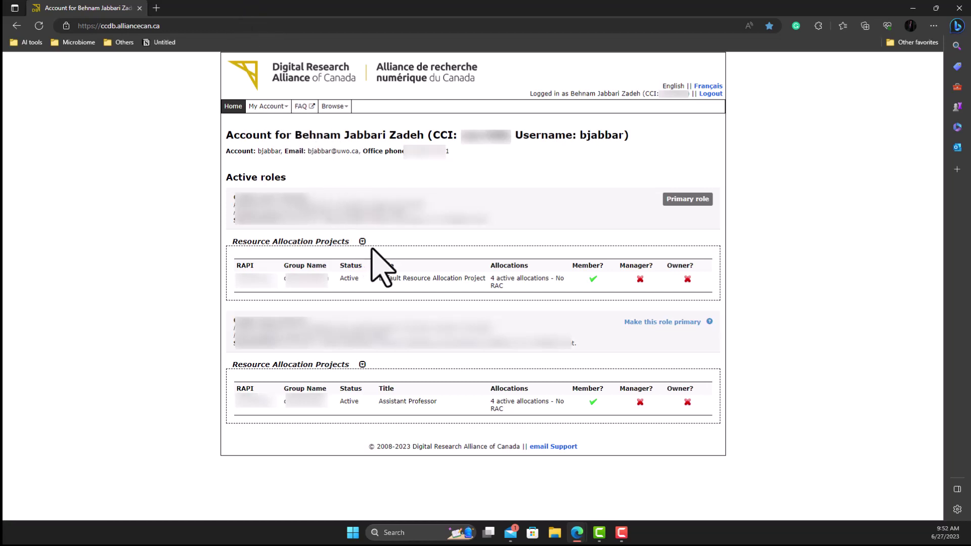
- Open the CCDB FAQ and read through its sections on CCDB basics, Resource Allocation Projects and account registration
{"action": "left_click", "coordinate": [303, 107]}
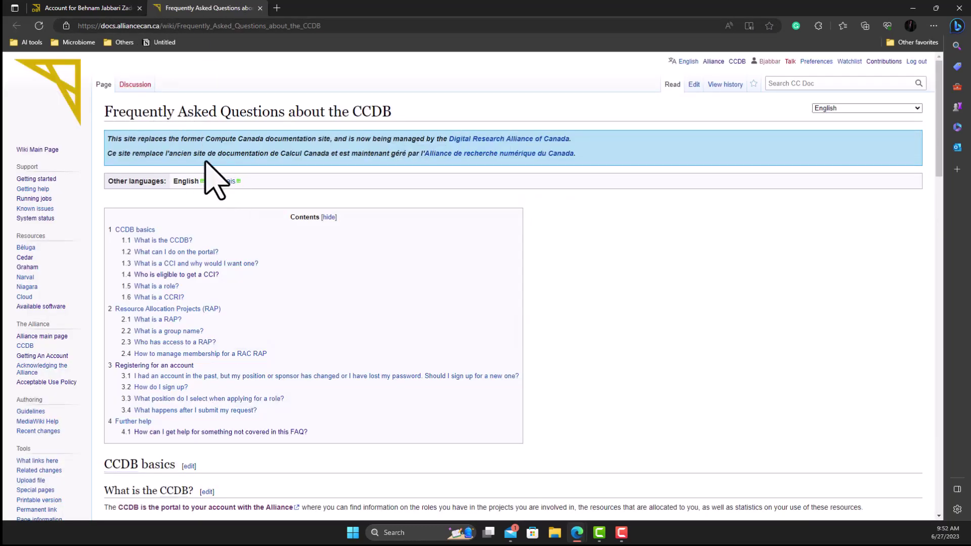
{"action": "scroll", "coordinate": [207, 172], "scroll_direction": "down", "scroll_amount": 3}
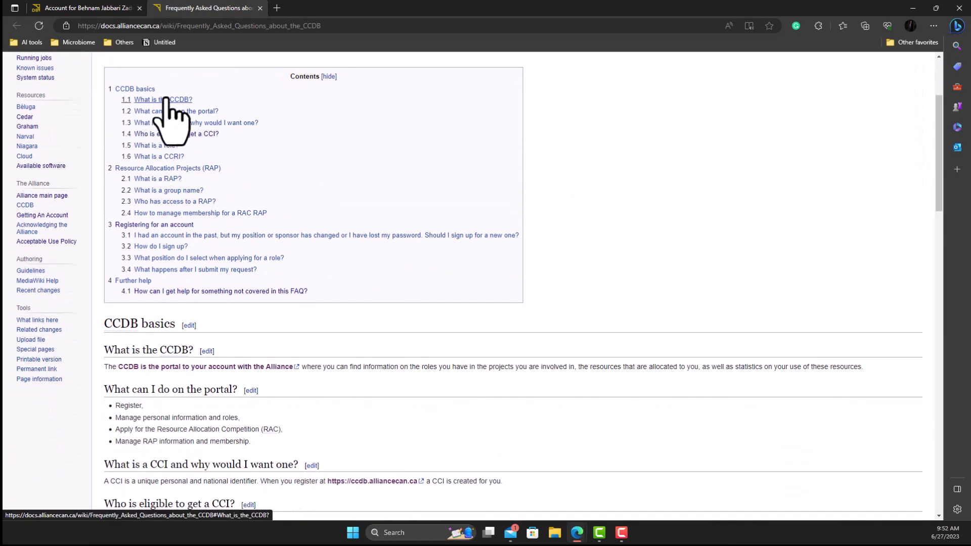
{"action": "scroll", "coordinate": [282, 237], "scroll_direction": "down", "scroll_amount": 7}
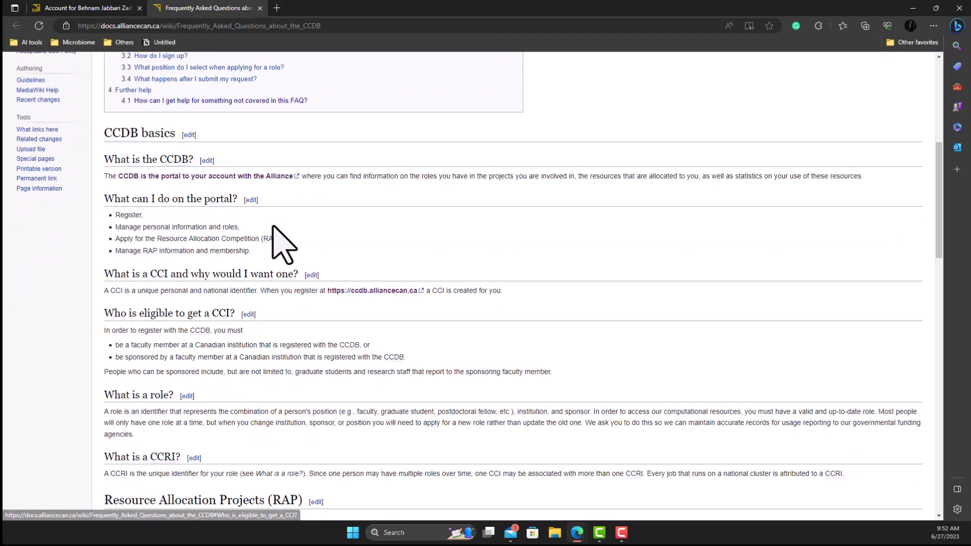
{"action": "scroll", "coordinate": [277, 215], "scroll_direction": "down", "scroll_amount": 3}
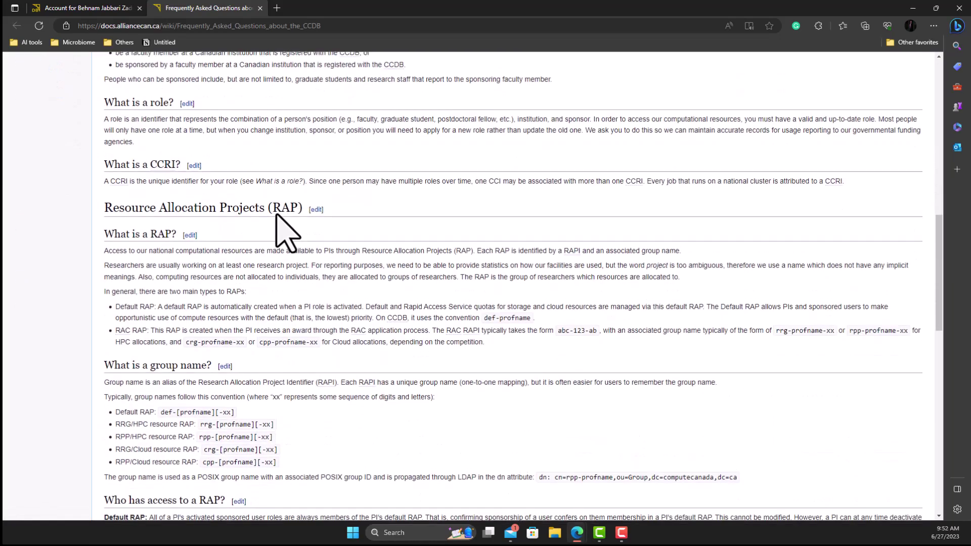
{"action": "scroll", "coordinate": [268, 210], "scroll_direction": "down", "scroll_amount": 9}
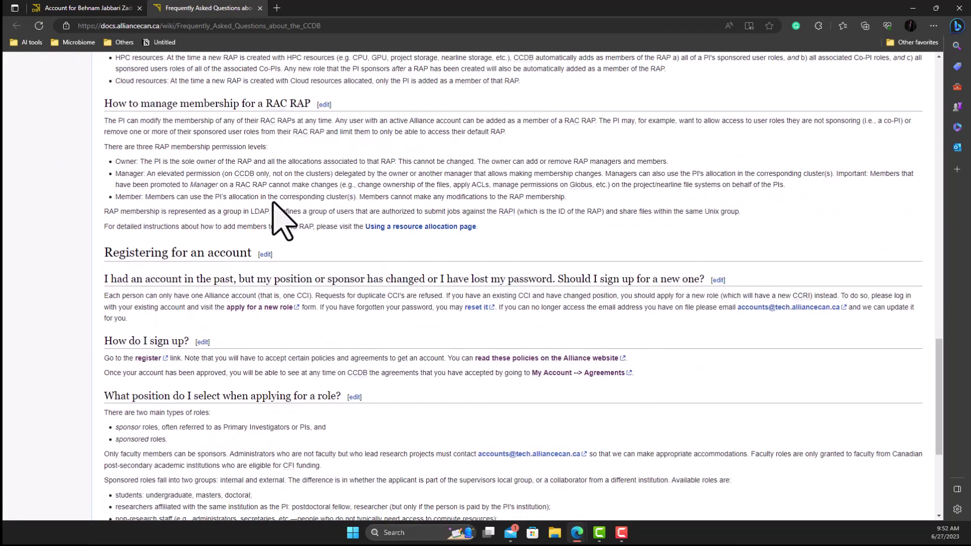
{"action": "scroll", "coordinate": [271, 222], "scroll_direction": "down", "scroll_amount": 4}
{"action": "scroll", "coordinate": [263, 218], "scroll_direction": "up", "scroll_amount": 13}
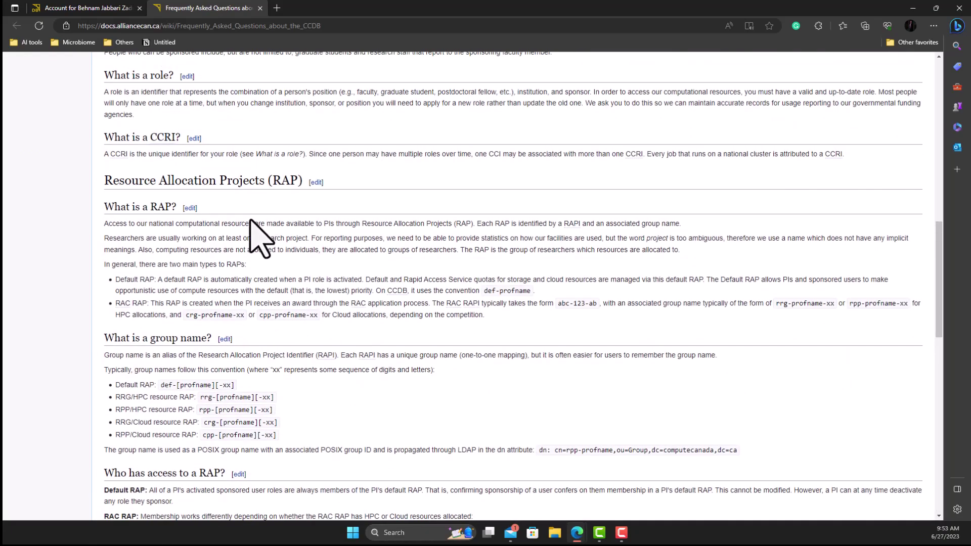
- Return to the CCDB account, open My Resources and Allocations, and examine the project identifiers and storage allocations listed for each cluster
{"action": "scroll", "coordinate": [238, 218], "scroll_direction": "up", "scroll_amount": 10}
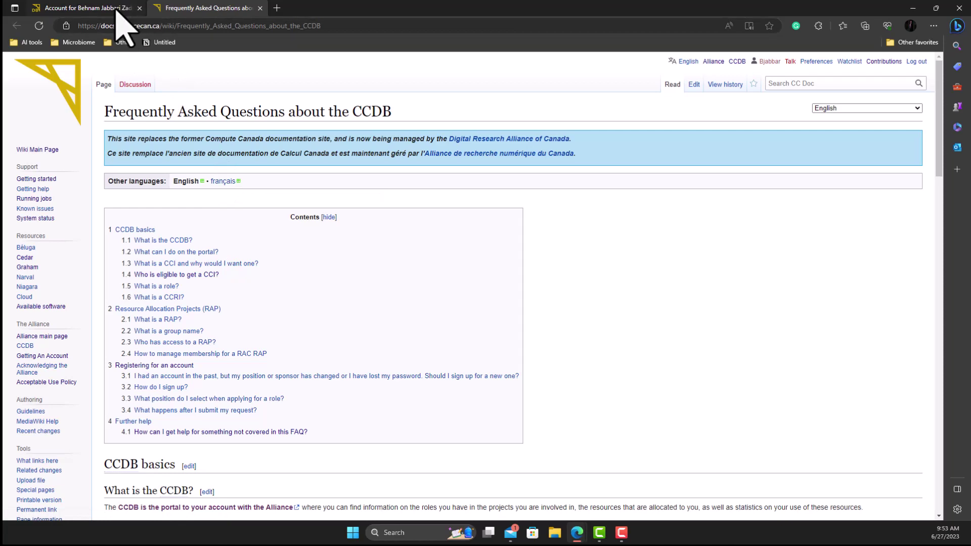
{"action": "mouse_move", "coordinate": [115, 9]}
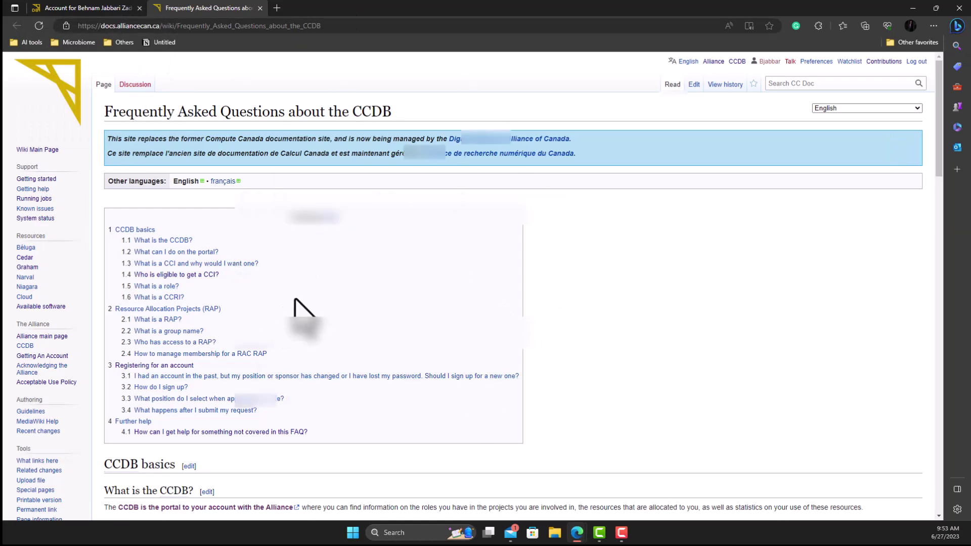
{"action": "left_click", "coordinate": [59, 6]}
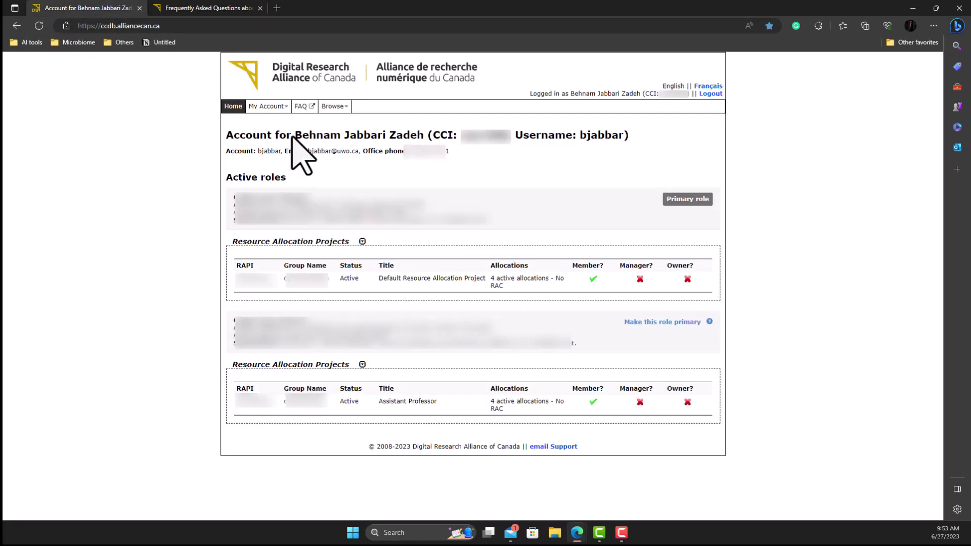
{"action": "left_click", "coordinate": [283, 108]}
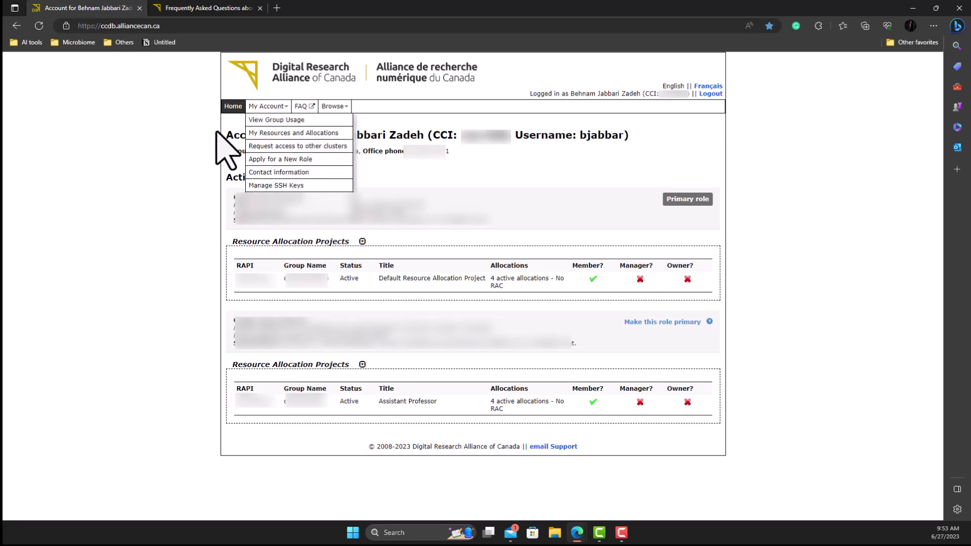
{"action": "left_click", "coordinate": [316, 136]}
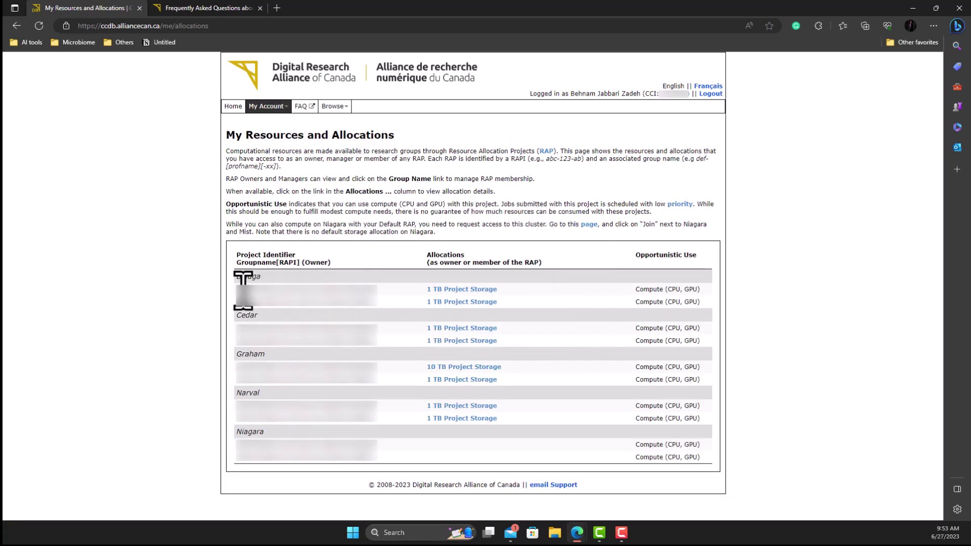
{"action": "left_click_drag", "start_coordinate": [233, 276], "coordinate": [261, 278]}
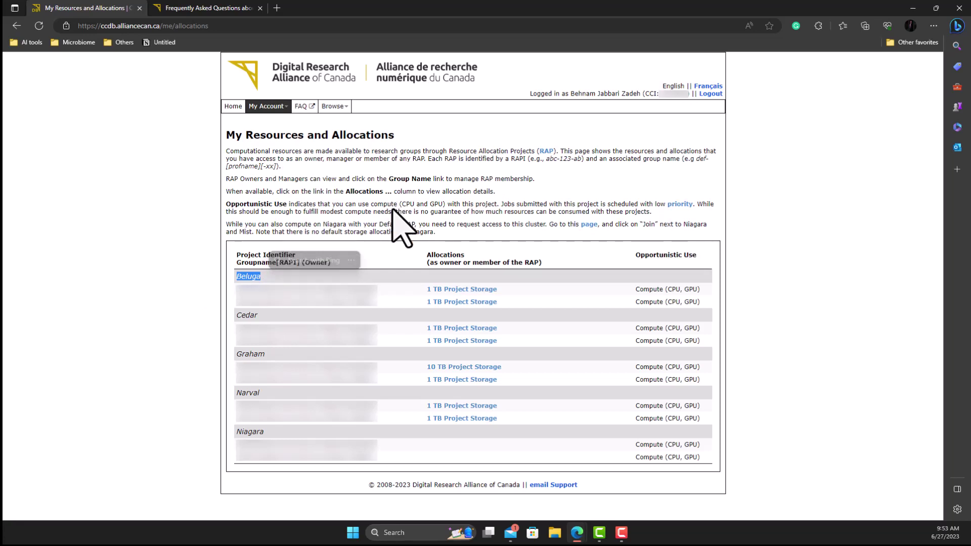
{"action": "left_click", "coordinate": [270, 278]}
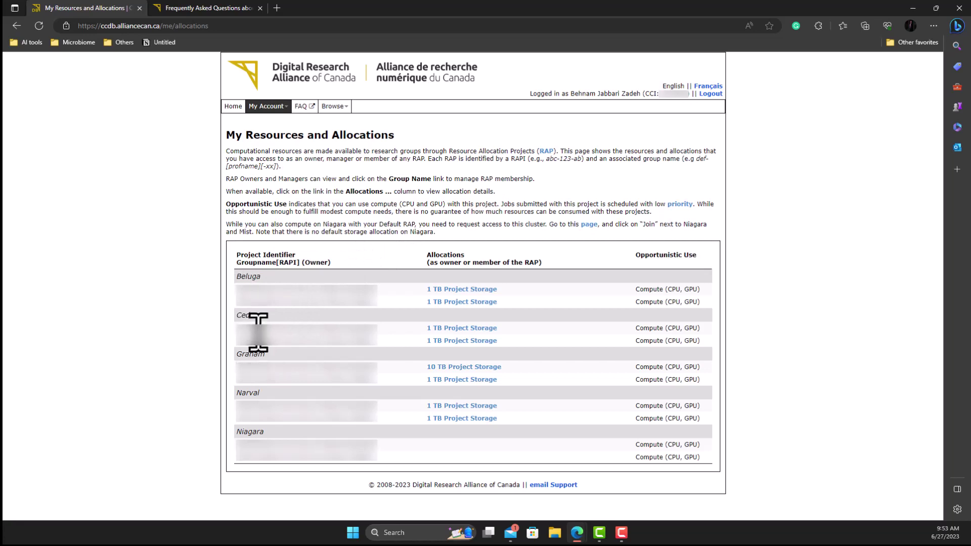
{"action": "left_click_drag", "start_coordinate": [265, 354], "coordinate": [239, 354]}
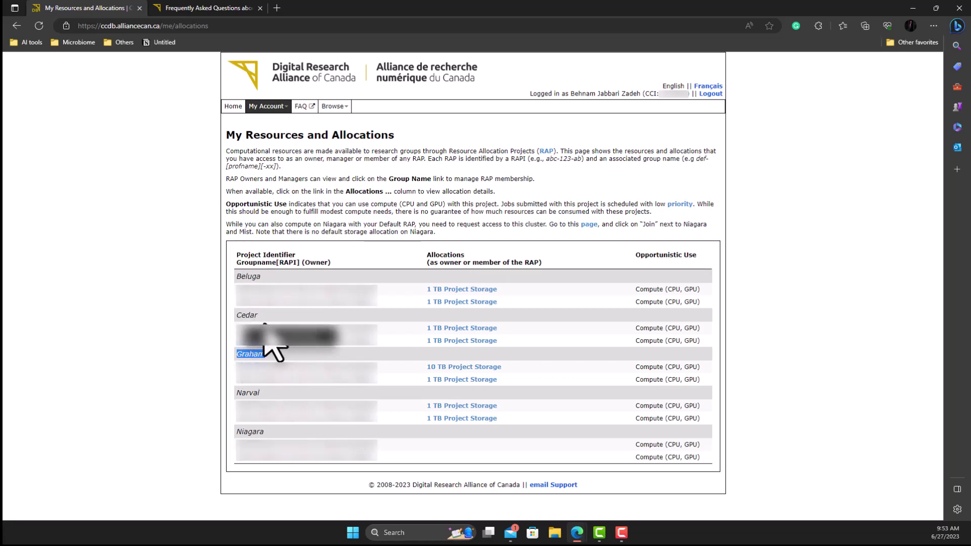
{"action": "left_click", "coordinate": [260, 318]}
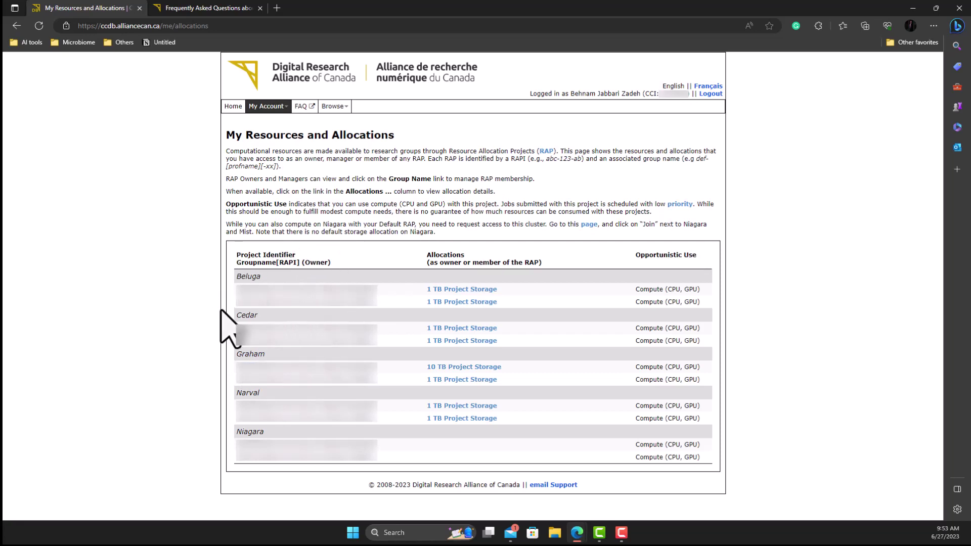
{"action": "double_click", "coordinate": [266, 304]}
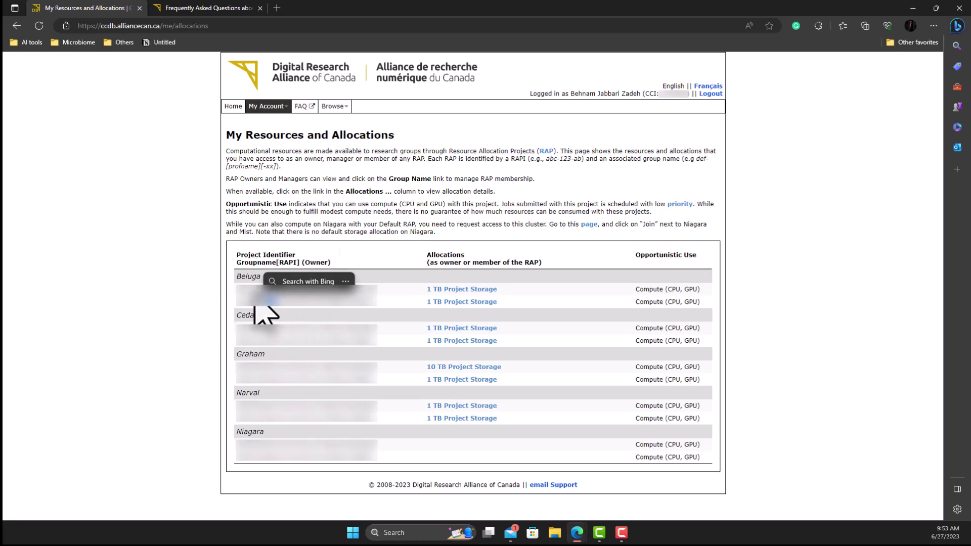
{"action": "left_click", "coordinate": [253, 294]}
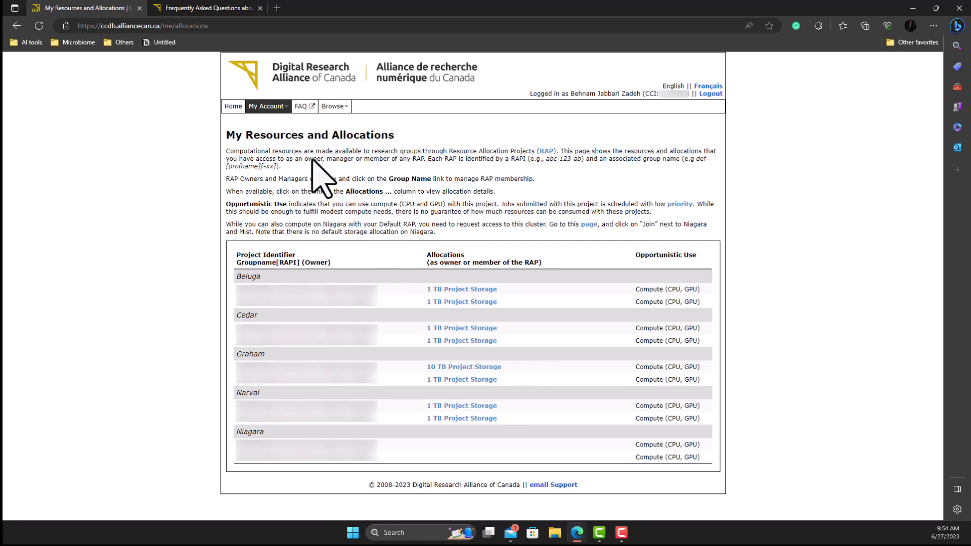
{"action": "left_click", "coordinate": [276, 107]}
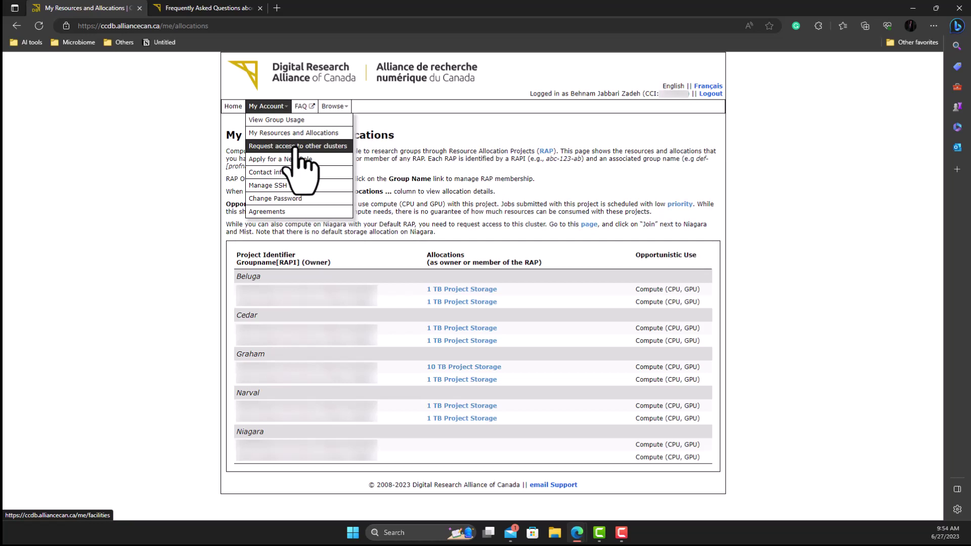
- Open the Graham cluster's documentation page and read its site-specific policies and the Home, Scratch and Project space storage details
{"action": "left_click", "coordinate": [206, 8]}
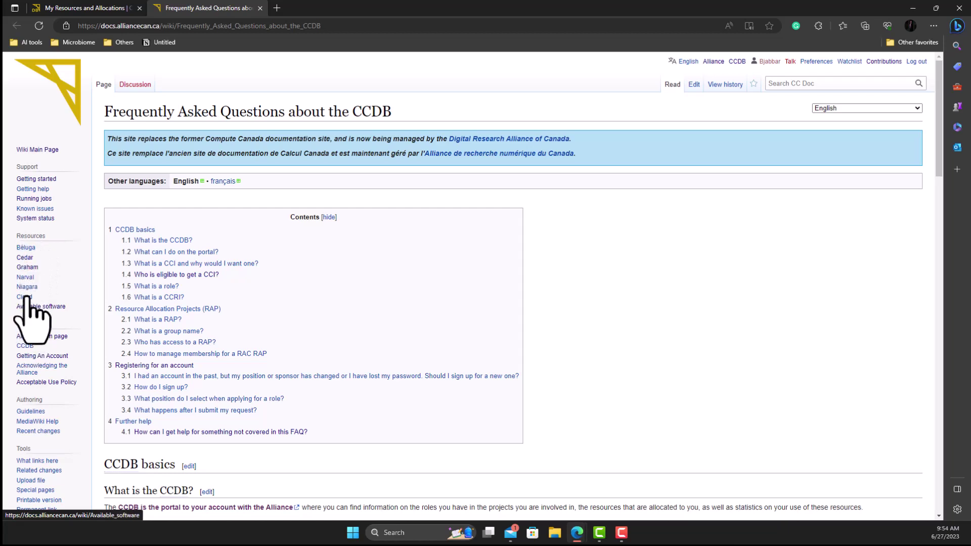
{"action": "left_click", "coordinate": [27, 267]}
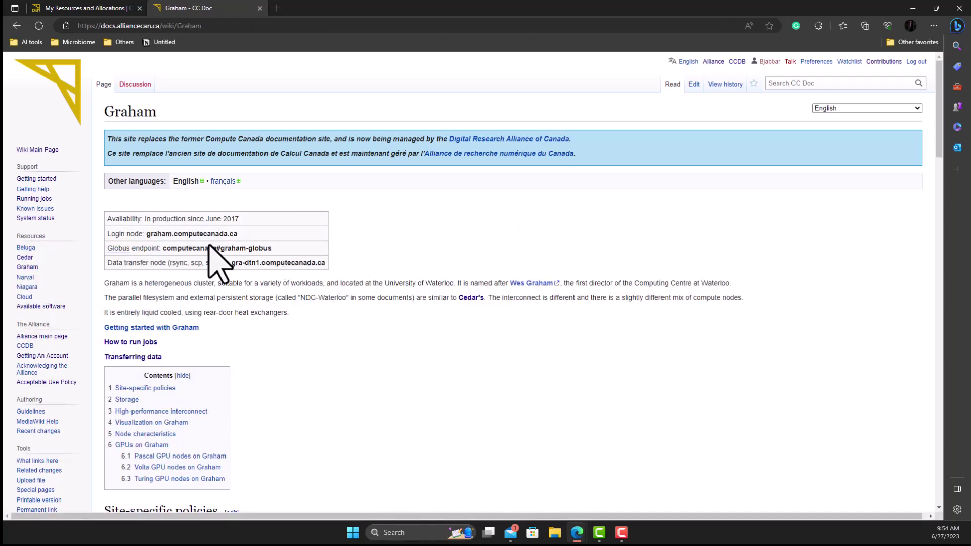
{"action": "scroll", "coordinate": [195, 282], "scroll_direction": "down", "scroll_amount": 3}
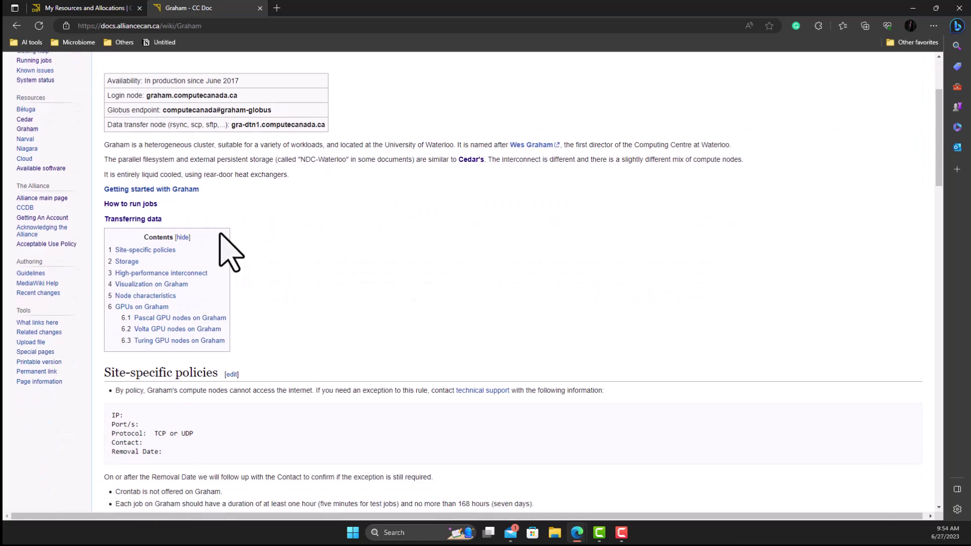
{"action": "scroll", "coordinate": [222, 233], "scroll_direction": "down", "scroll_amount": 3}
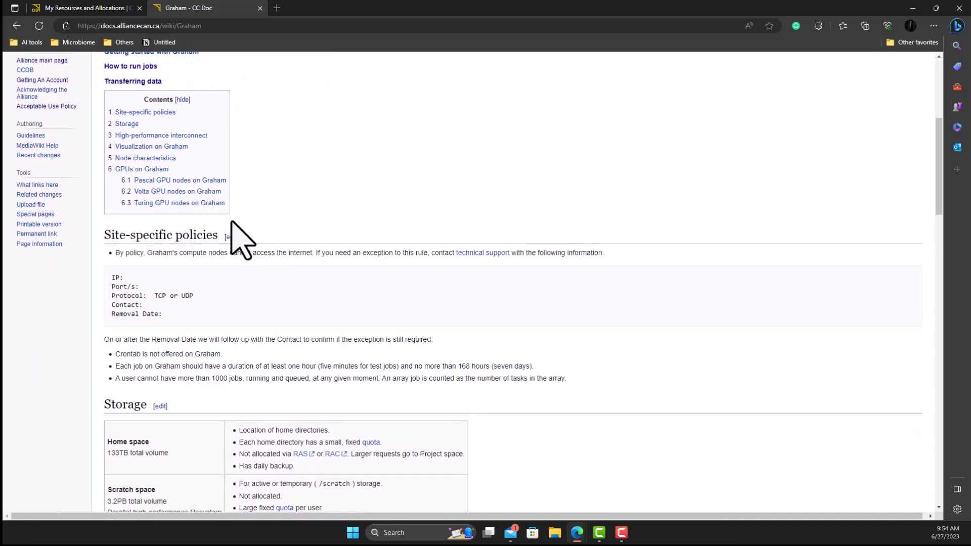
{"action": "scroll", "coordinate": [237, 275], "scroll_direction": "down", "scroll_amount": 3}
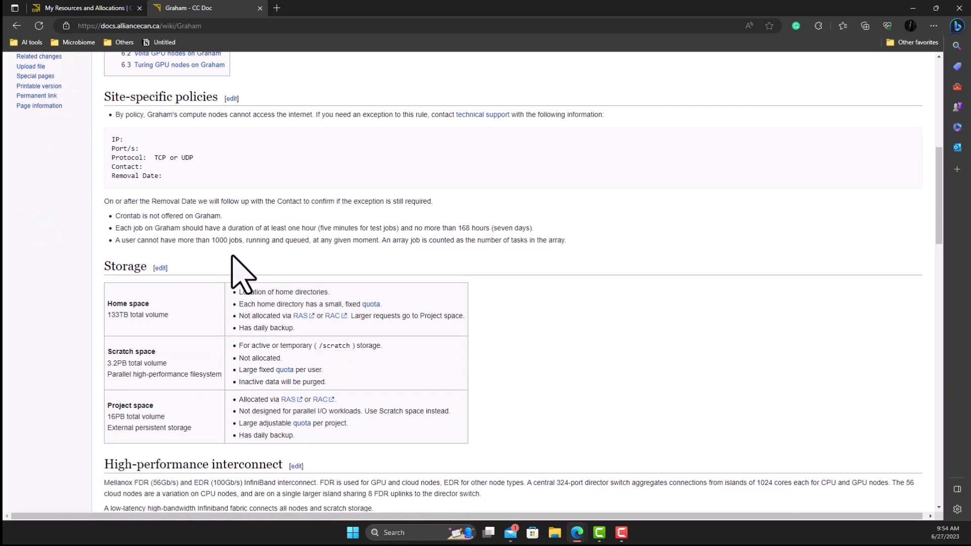
{"action": "left_click_drag", "start_coordinate": [152, 287], "coordinate": [113, 299]}
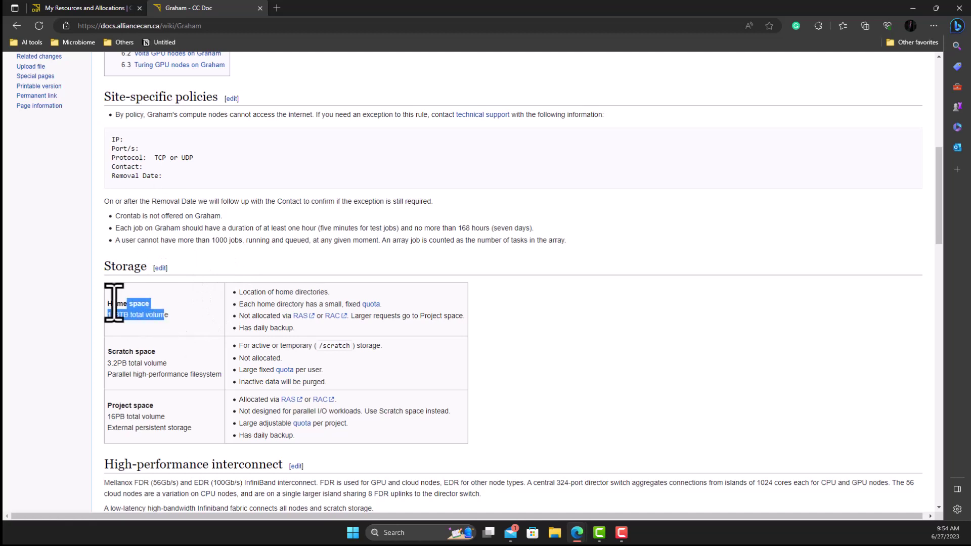
{"action": "left_click_drag", "start_coordinate": [184, 375], "coordinate": [106, 344]}
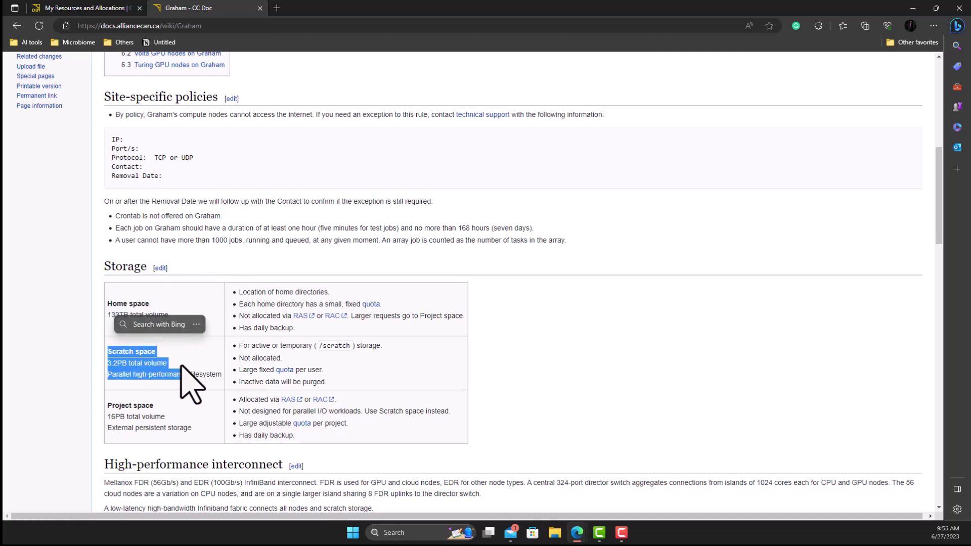
{"action": "left_click_drag", "start_coordinate": [191, 429], "coordinate": [114, 420]}
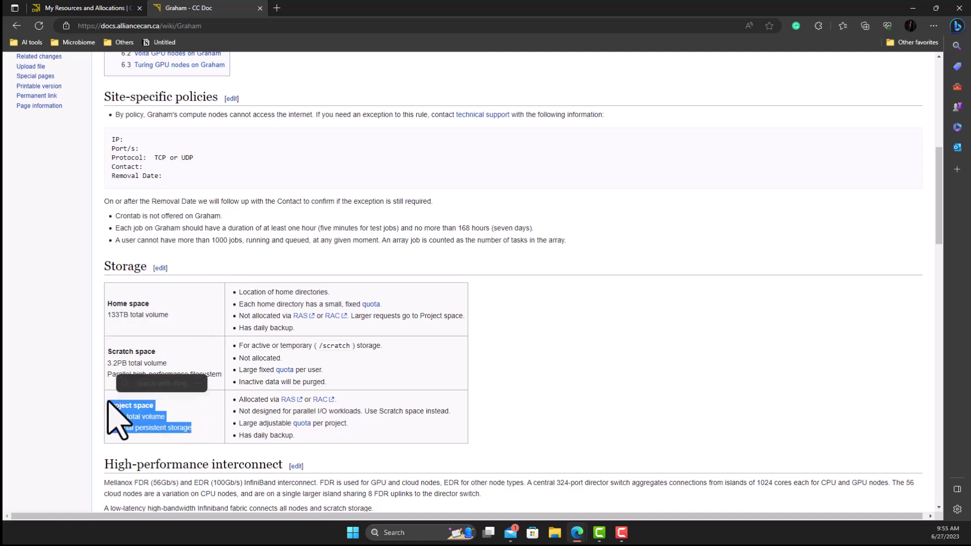
{"action": "left_click", "coordinate": [193, 410]}
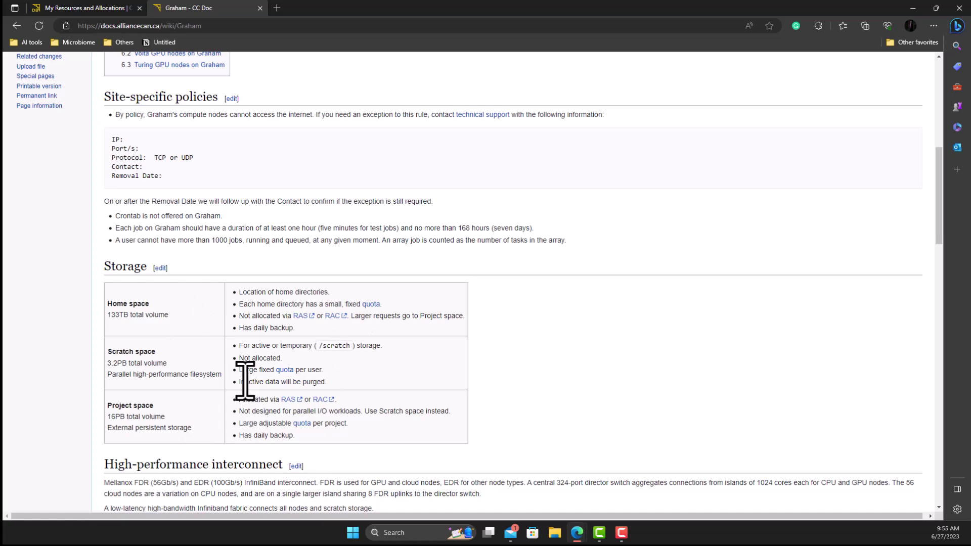
{"action": "scroll", "coordinate": [223, 203], "scroll_direction": "up", "scroll_amount": 3}
{"action": "scroll", "coordinate": [173, 217], "scroll_direction": "up", "scroll_amount": 5}
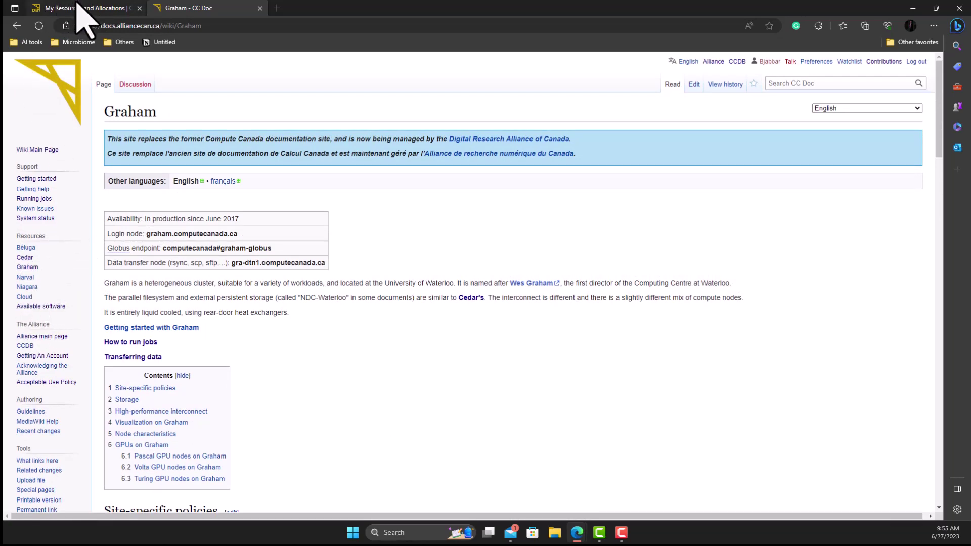
- From the CCDB's Manage SSH Keys page, open the linked SSH Keys guide and read how to generate and install a key
{"action": "mouse_move", "coordinate": [78, 4]}
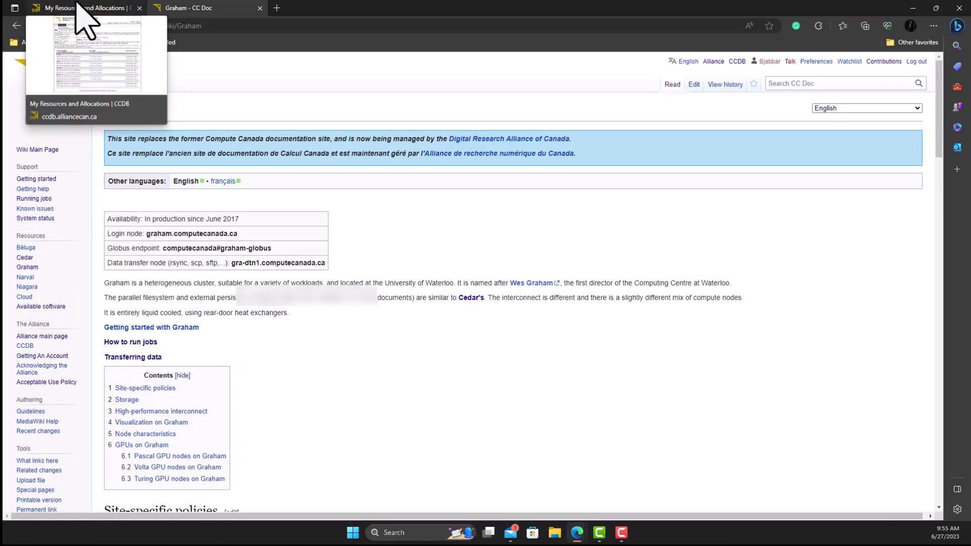
{"action": "left_click", "coordinate": [78, 4]}
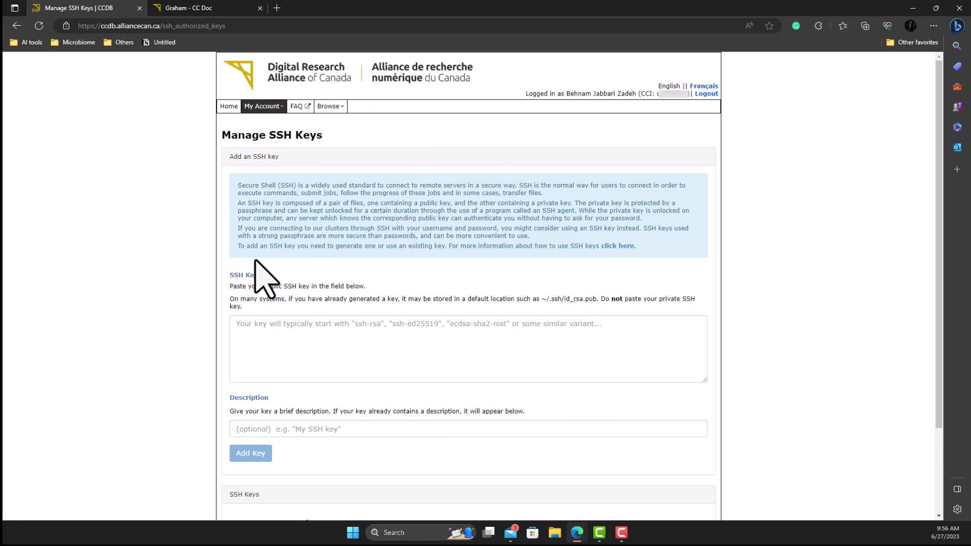
{"action": "left_click_drag", "start_coordinate": [236, 247], "coordinate": [656, 249]}
{"action": "left_click", "coordinate": [656, 249]}
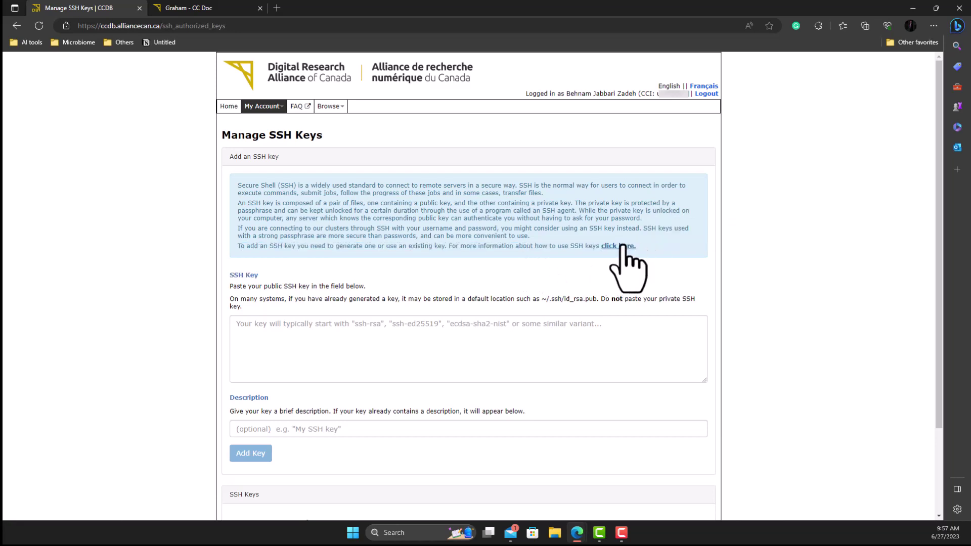
{"action": "left_click", "coordinate": [616, 245]}
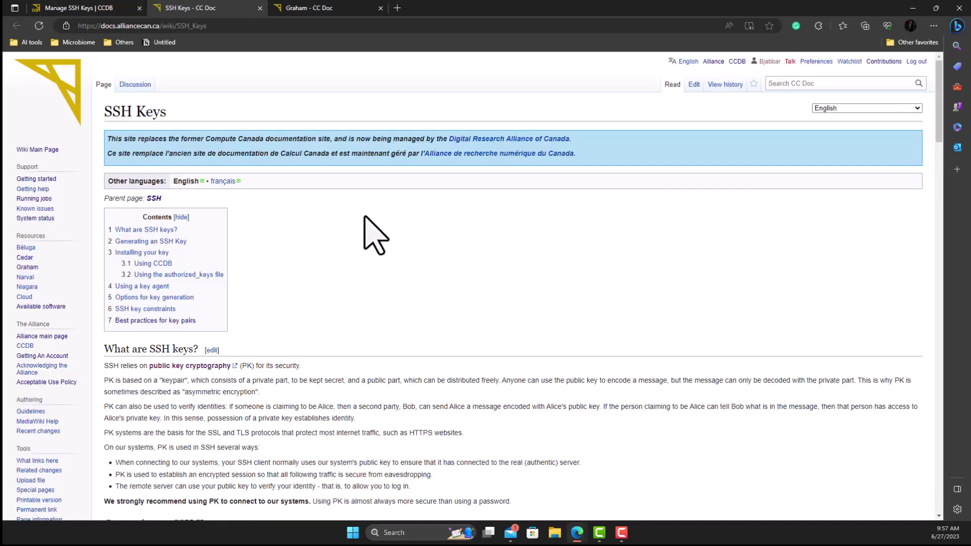
{"action": "scroll", "coordinate": [314, 232], "scroll_direction": "down", "scroll_amount": 7}
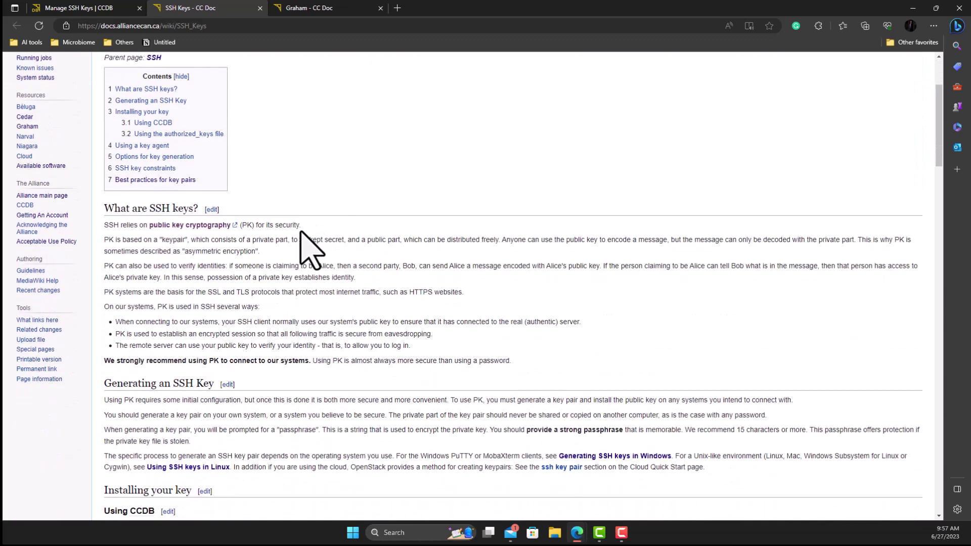
{"action": "scroll", "coordinate": [223, 274], "scroll_direction": "down", "scroll_amount": 3}
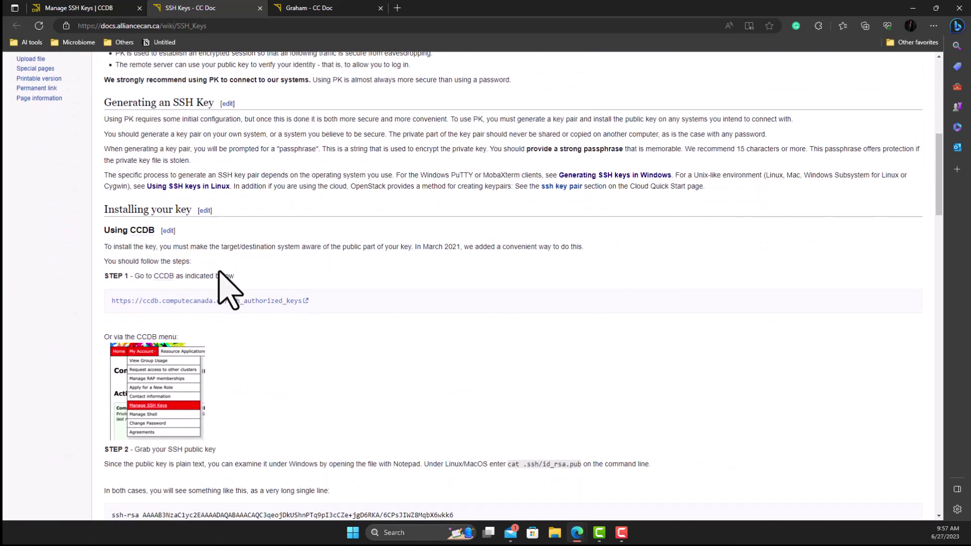
{"action": "scroll", "coordinate": [248, 268], "scroll_direction": "down", "scroll_amount": 2}
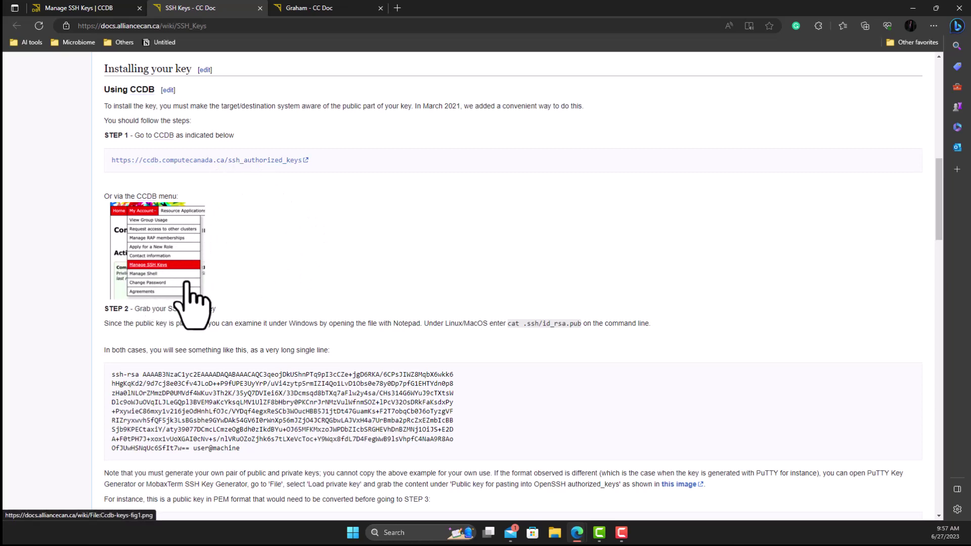
{"action": "scroll", "coordinate": [253, 288], "scroll_direction": "down", "scroll_amount": 3}
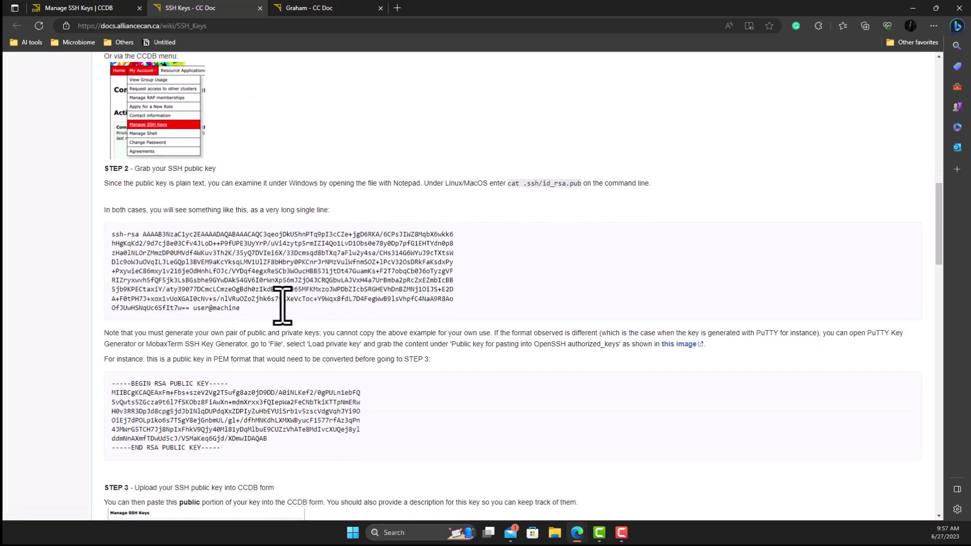
{"action": "scroll", "coordinate": [212, 413], "scroll_direction": "down", "scroll_amount": 1}
{"action": "scroll", "coordinate": [223, 425], "scroll_direction": "down", "scroll_amount": 8}
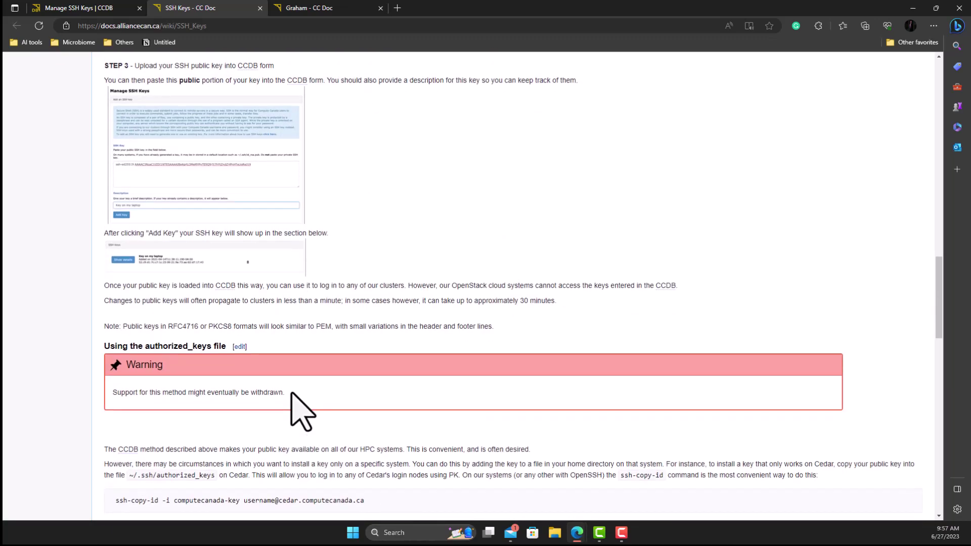
{"action": "scroll", "coordinate": [318, 384], "scroll_direction": "down", "scroll_amount": 4}
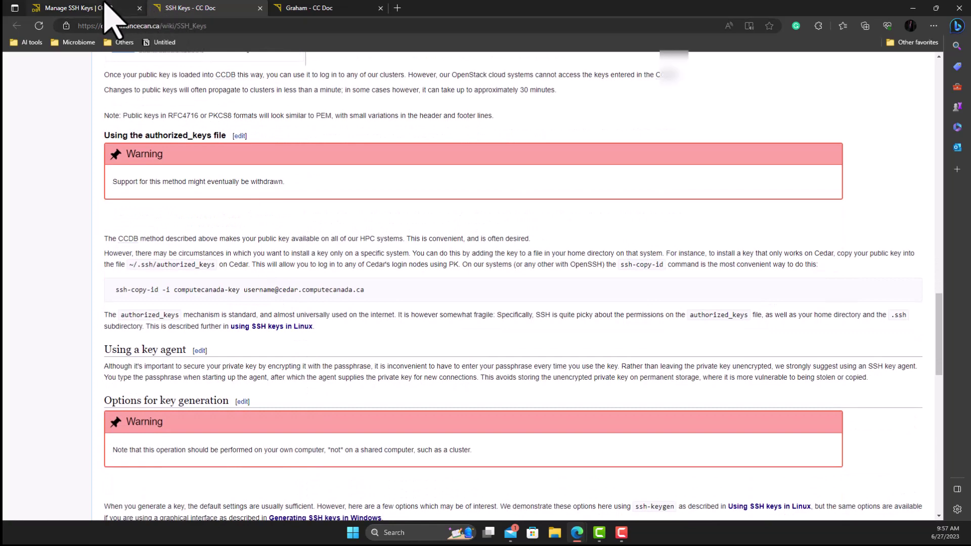
- Return to the Manage SSH Keys page and review the add-key form and the list of registered SSH keys
{"action": "left_click", "coordinate": [104, 7]}
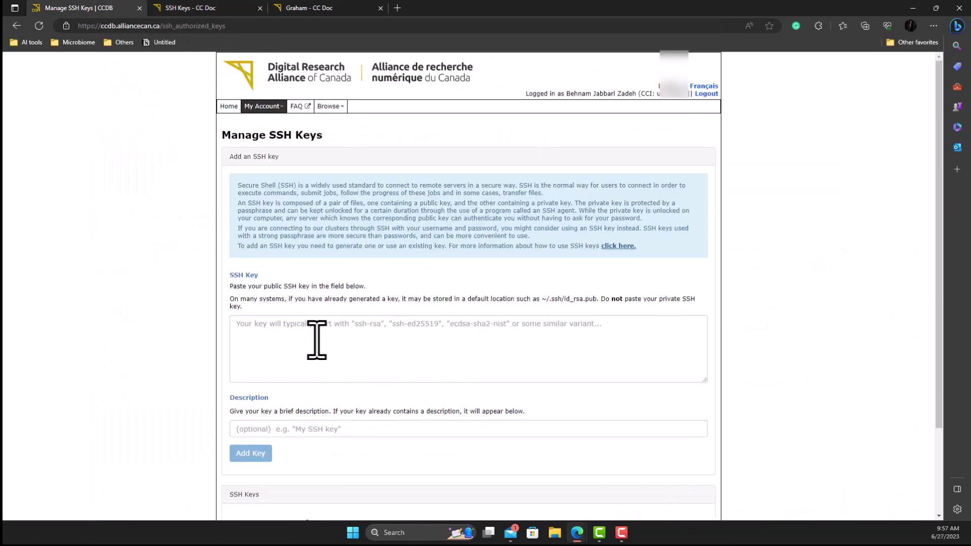
{"action": "scroll", "coordinate": [352, 367], "scroll_direction": "down", "scroll_amount": 2}
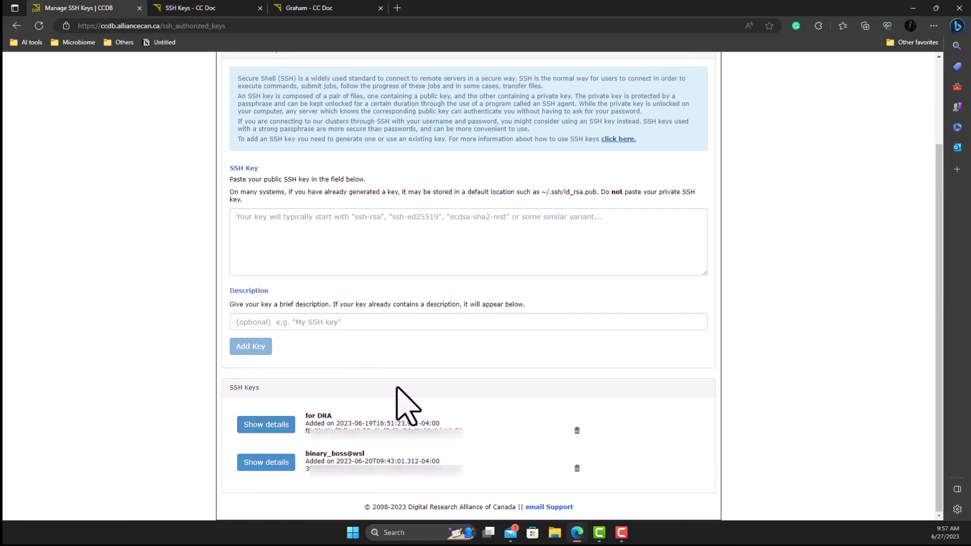